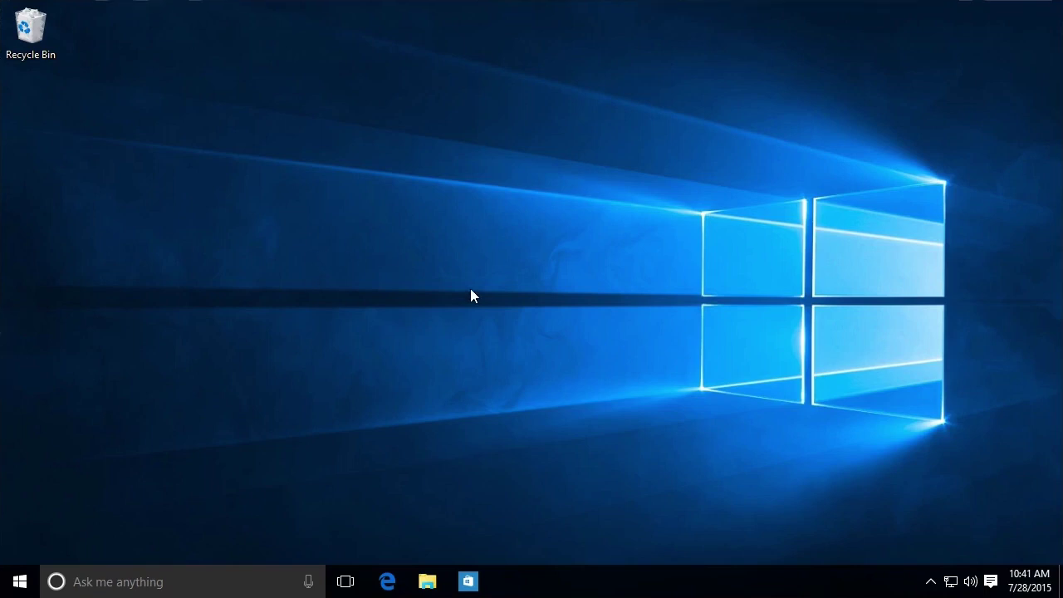
- Open the Personalization category in Windows Settings
right_click(432, 235)
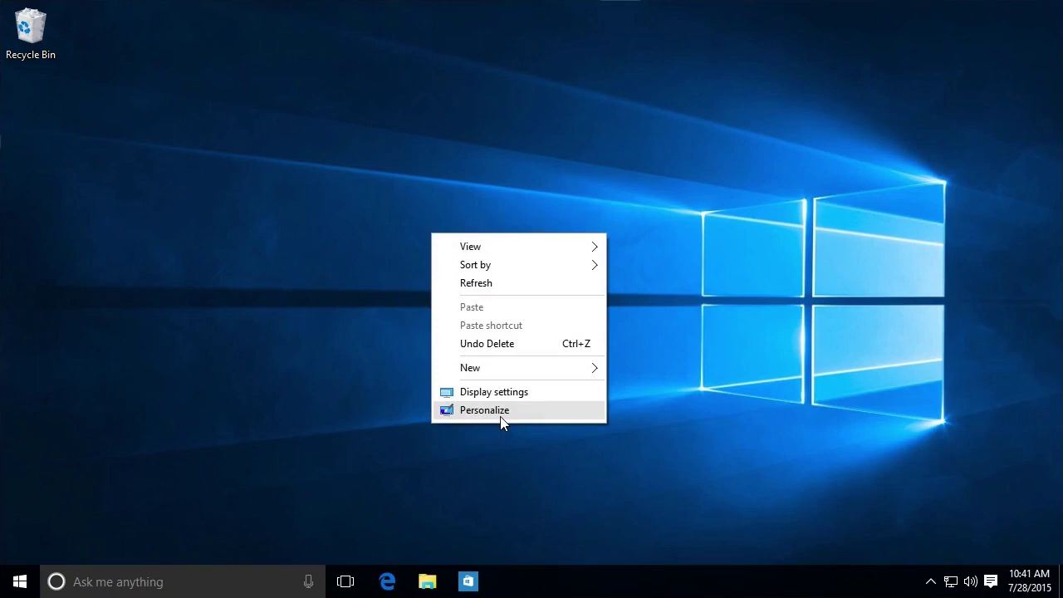
left_click(263, 392)
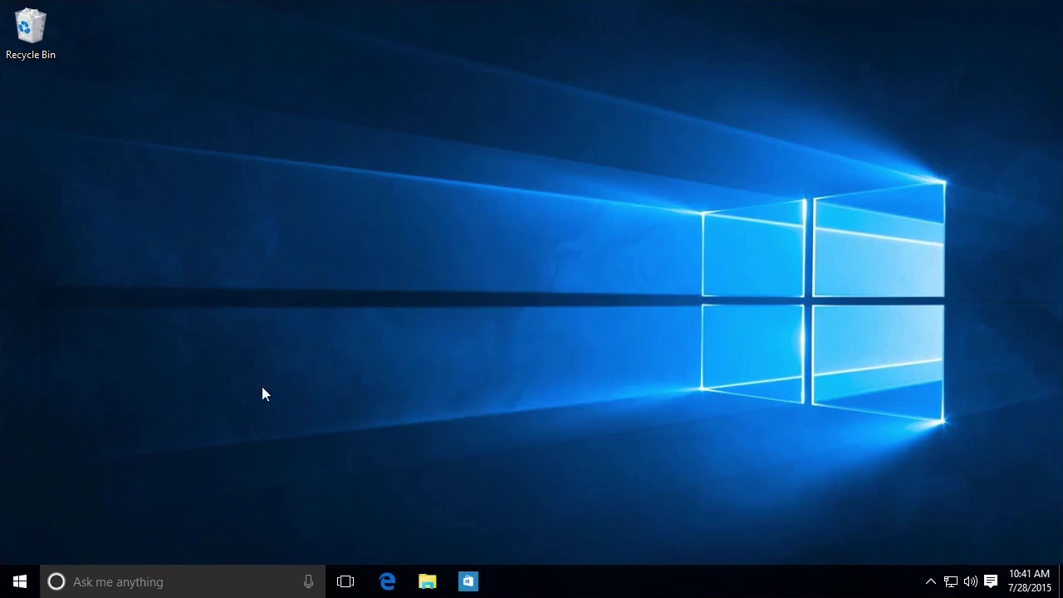
left_click(19, 579)
left_click(40, 490)
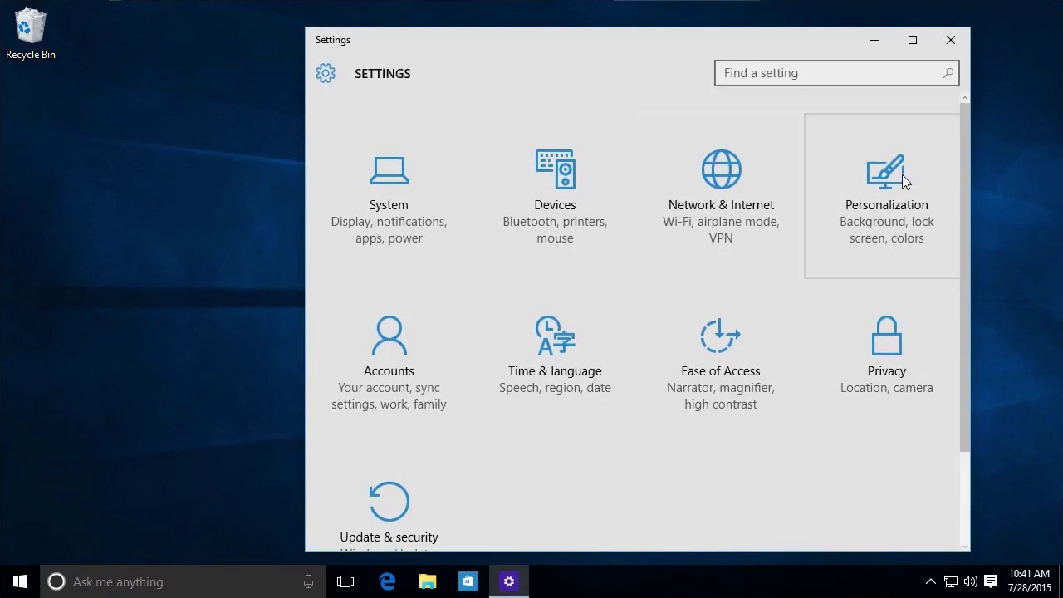
left_click(902, 176)
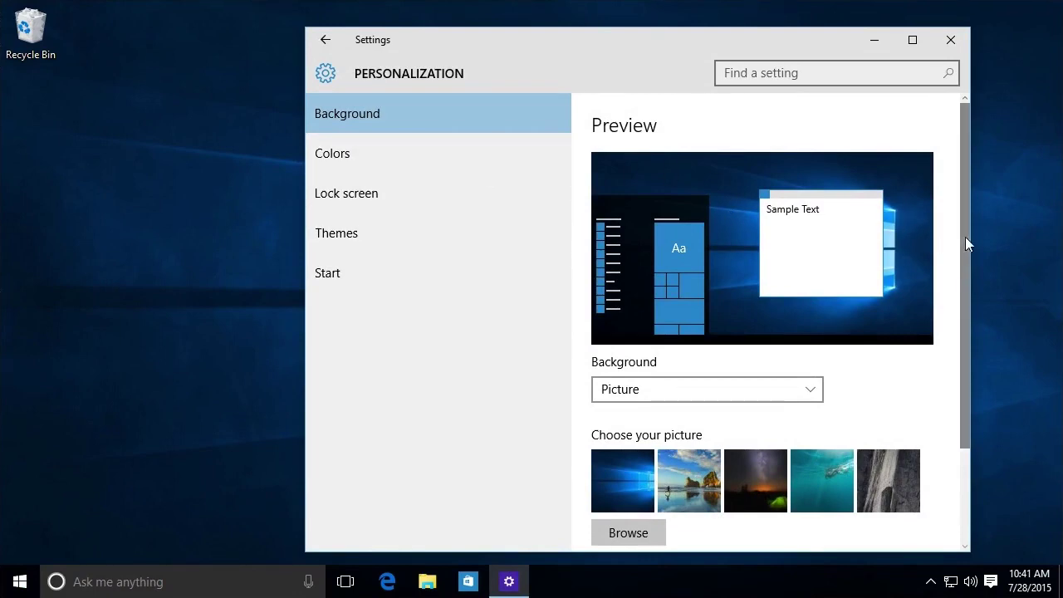
- Keep Picture as the background type and choose the underwater swimmer picture as the desktop background
scroll(966, 237, "down", 2)
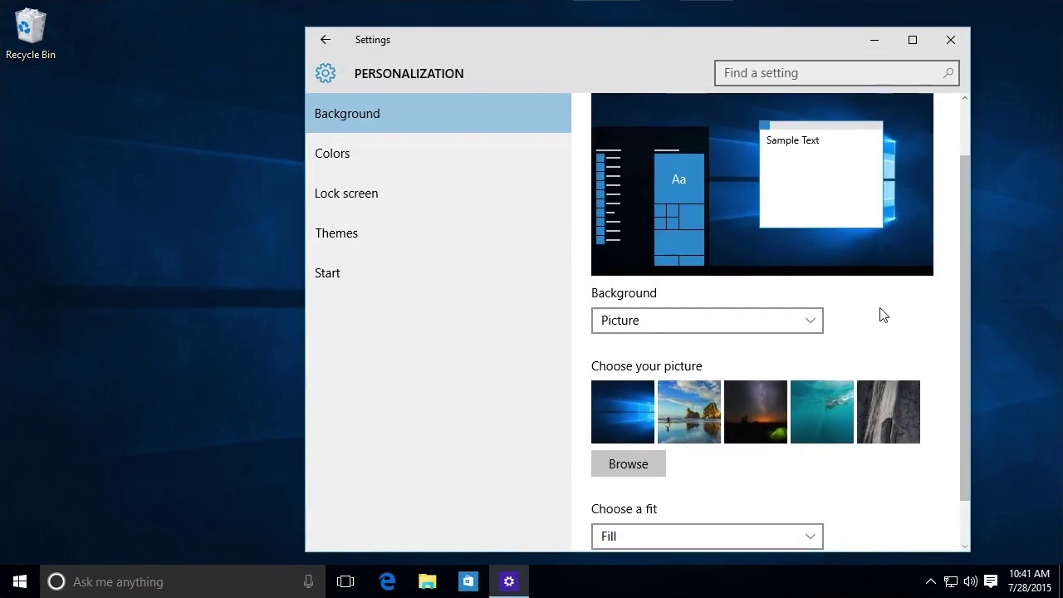
left_click(807, 319)
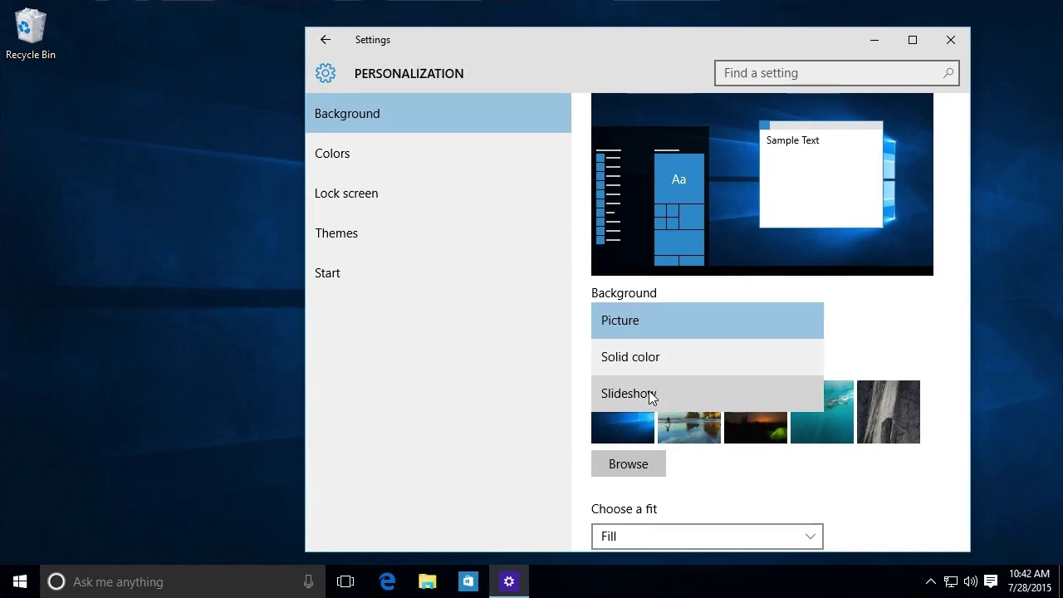
left_click(672, 332)
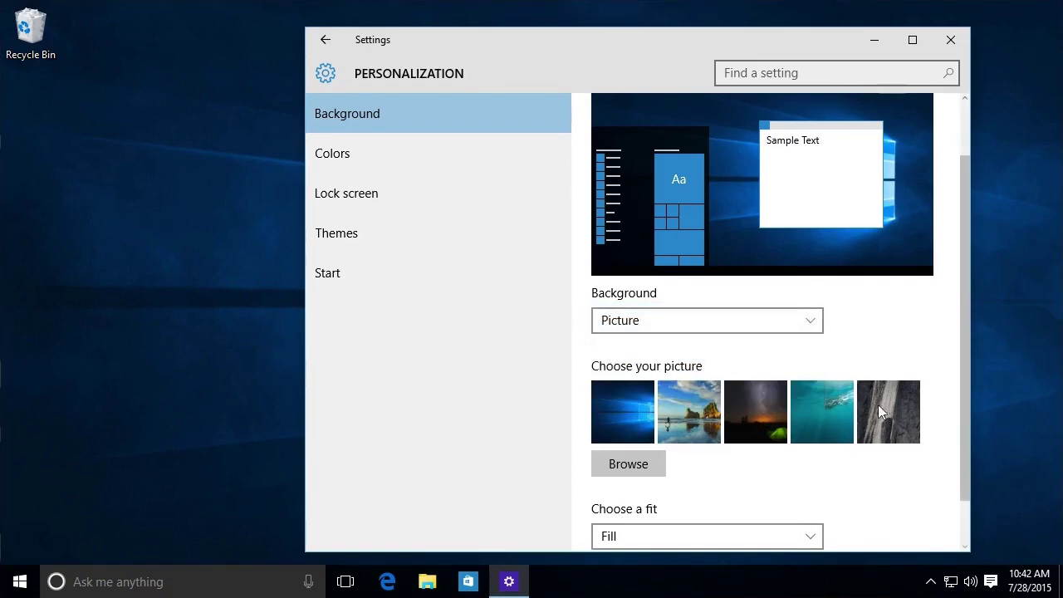
left_click(815, 413)
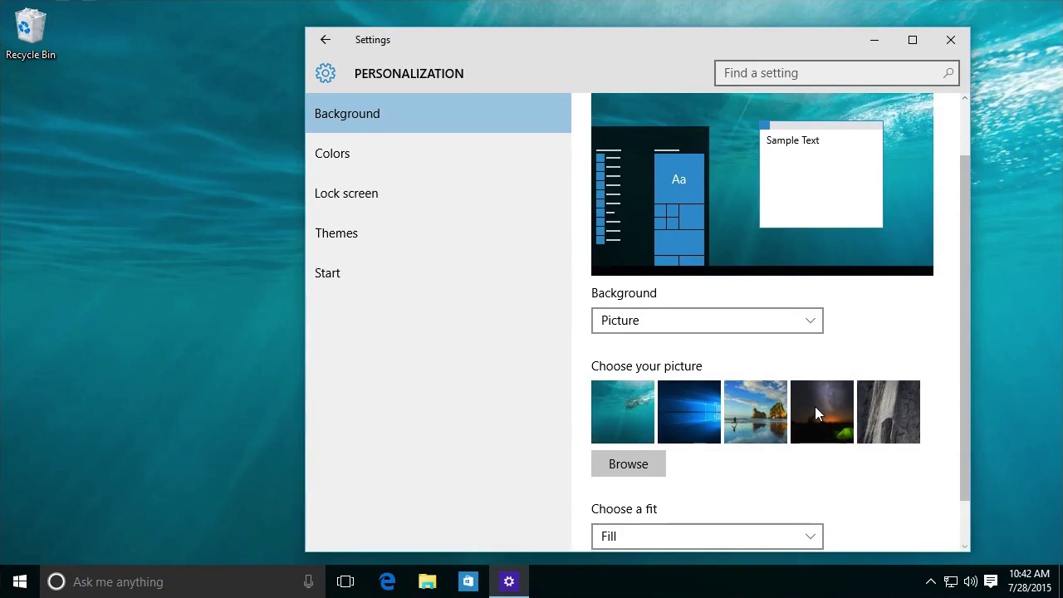
- Set music.jpg from the OneDrive Pictures folder as the desktop background and check it on the full desktop
left_click(629, 464)
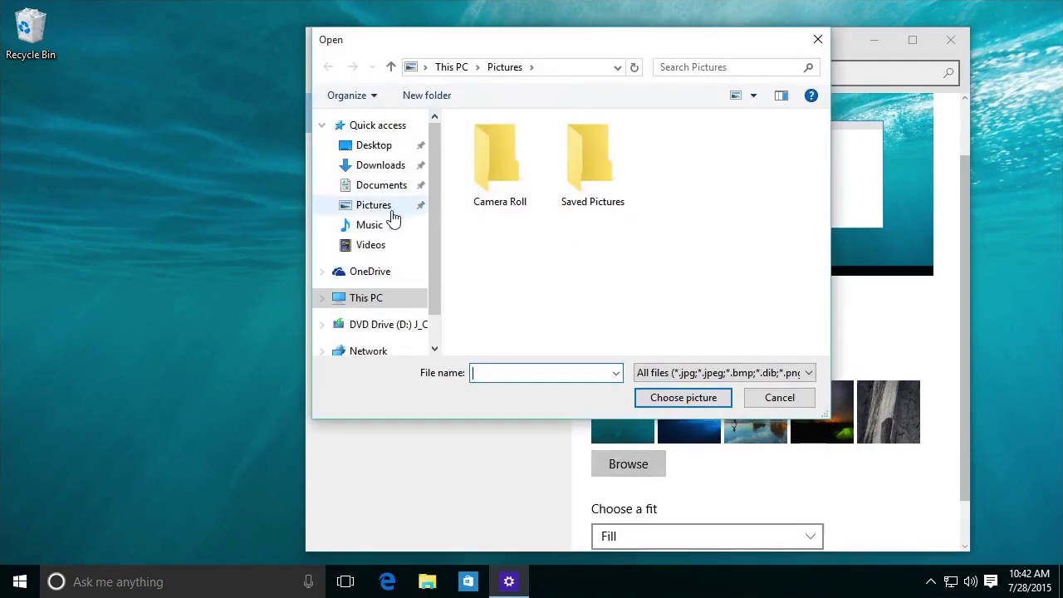
left_click(390, 211)
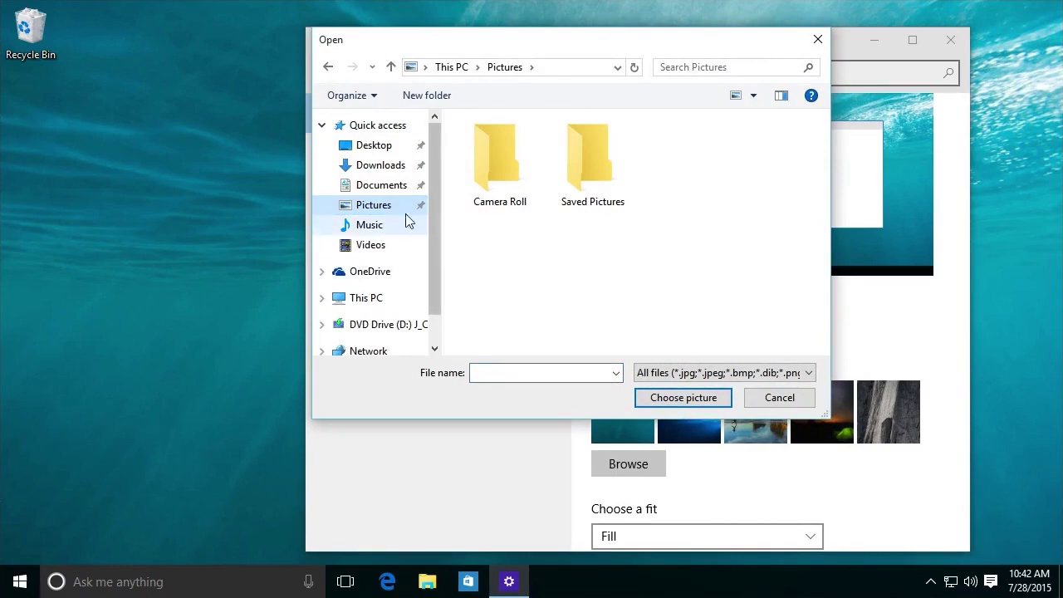
left_click(323, 271)
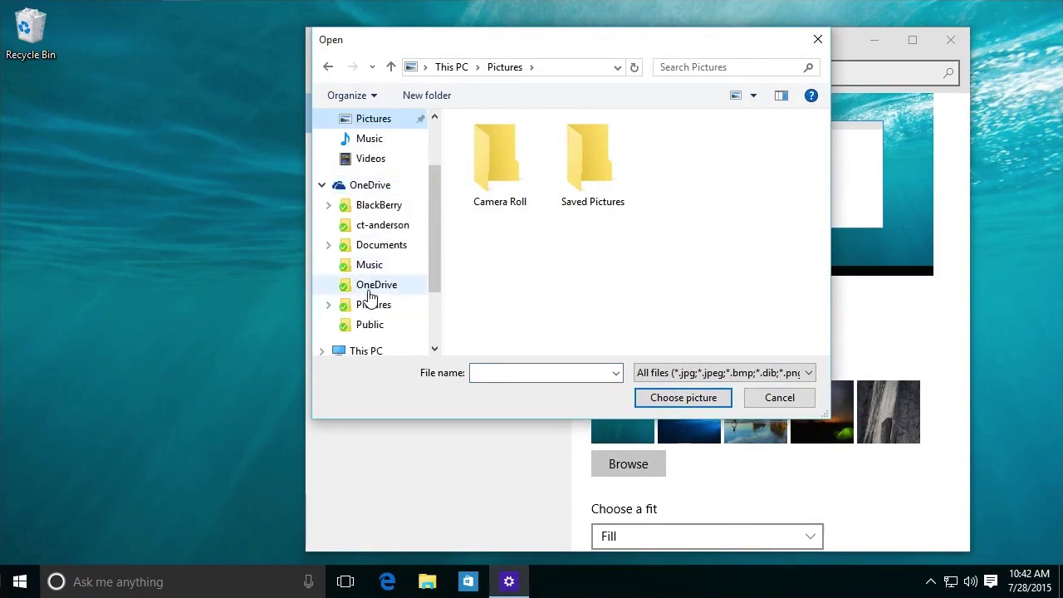
left_click(373, 304)
scroll(675, 279, "down", 3)
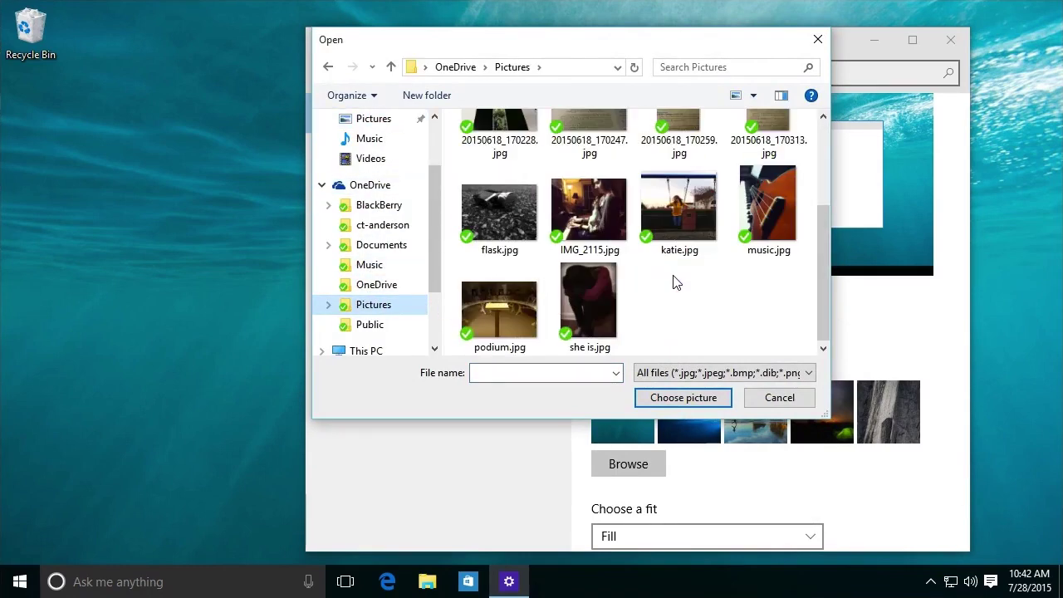
left_click(779, 202)
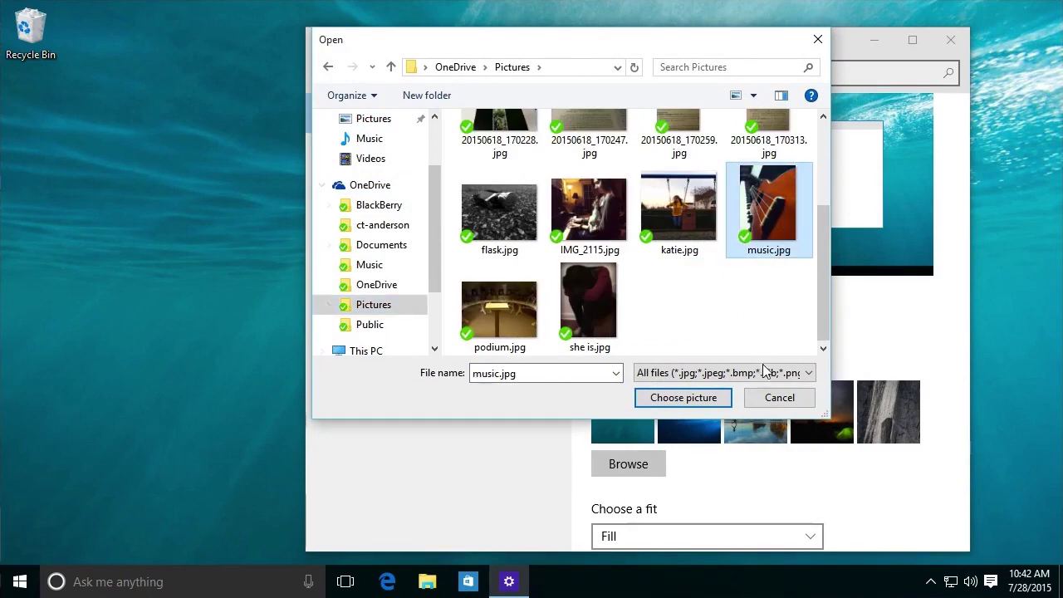
left_click(702, 397)
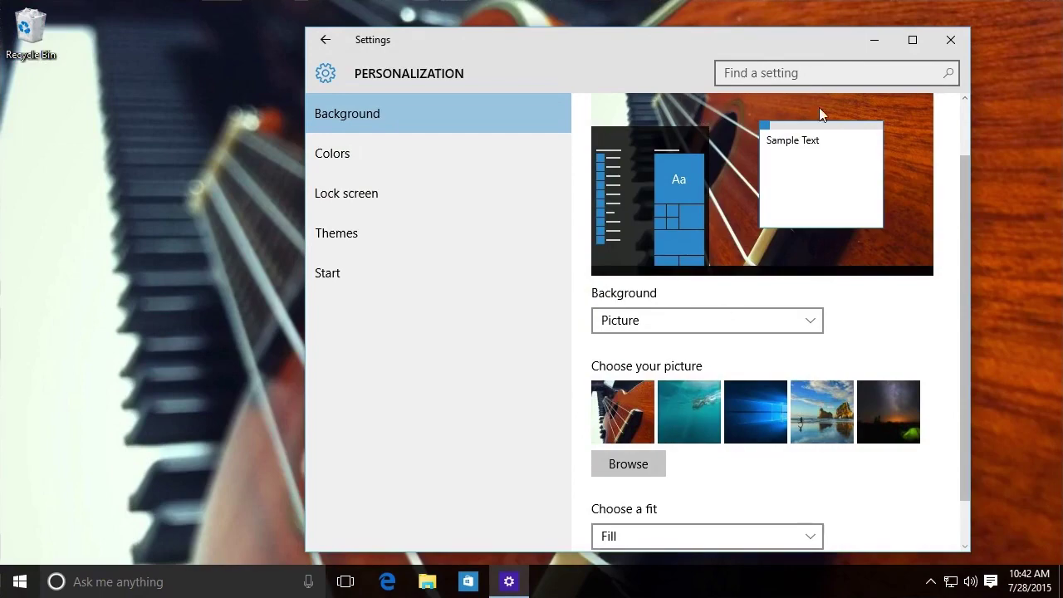
left_click(874, 40)
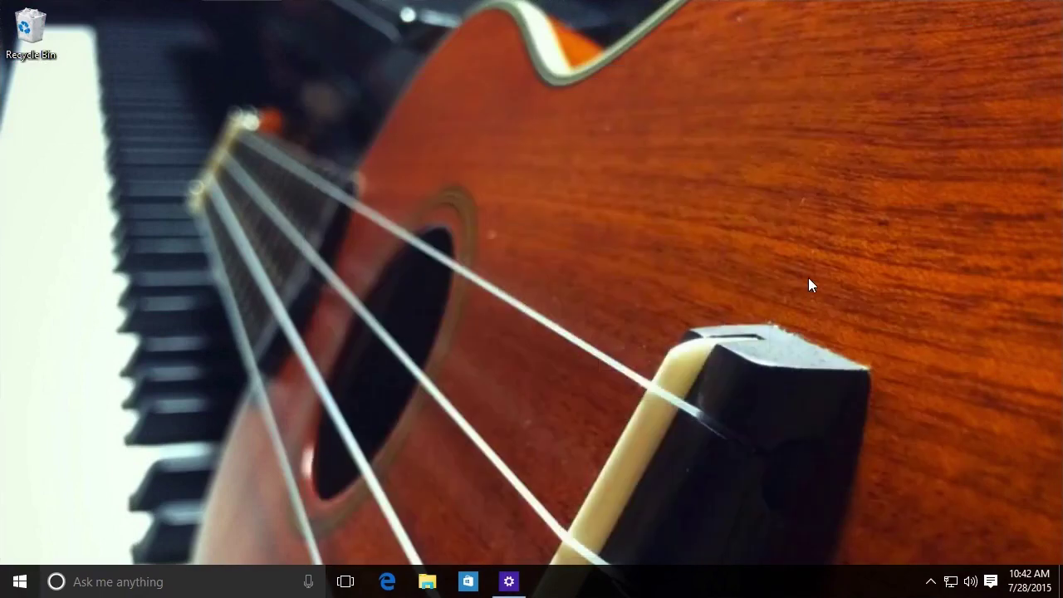
left_click(507, 579)
- Set the background picture's fit to Fit and view it on the full desktop
scroll(949, 357, "down", 2)
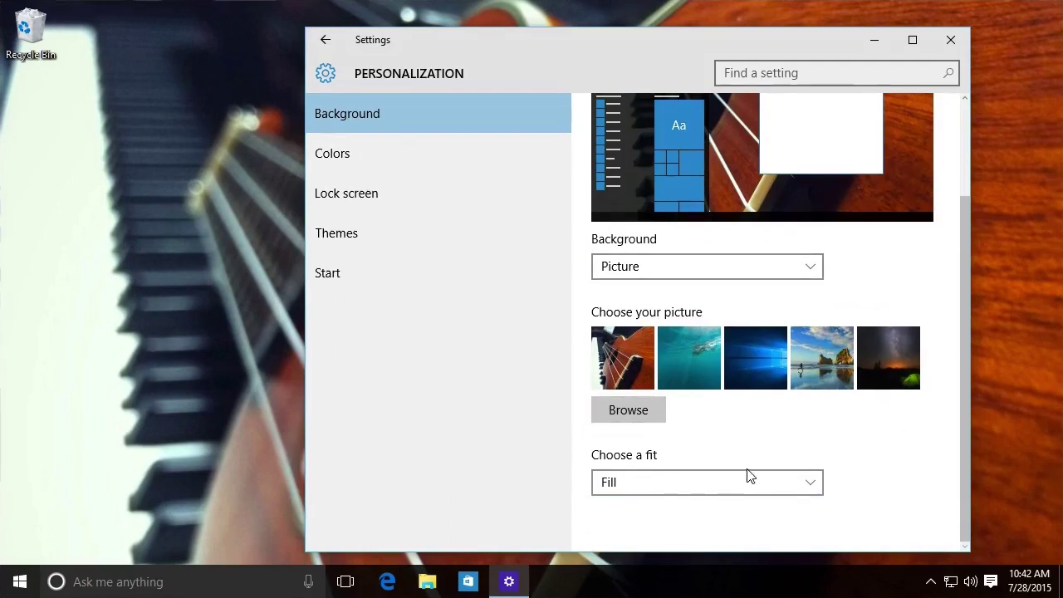
left_click(678, 488)
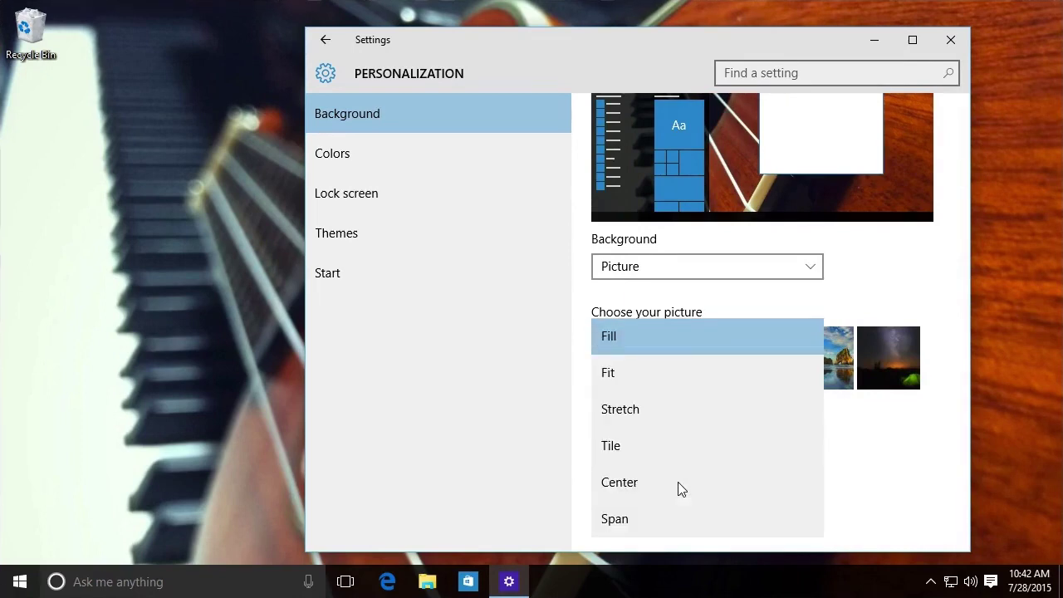
left_click(661, 373)
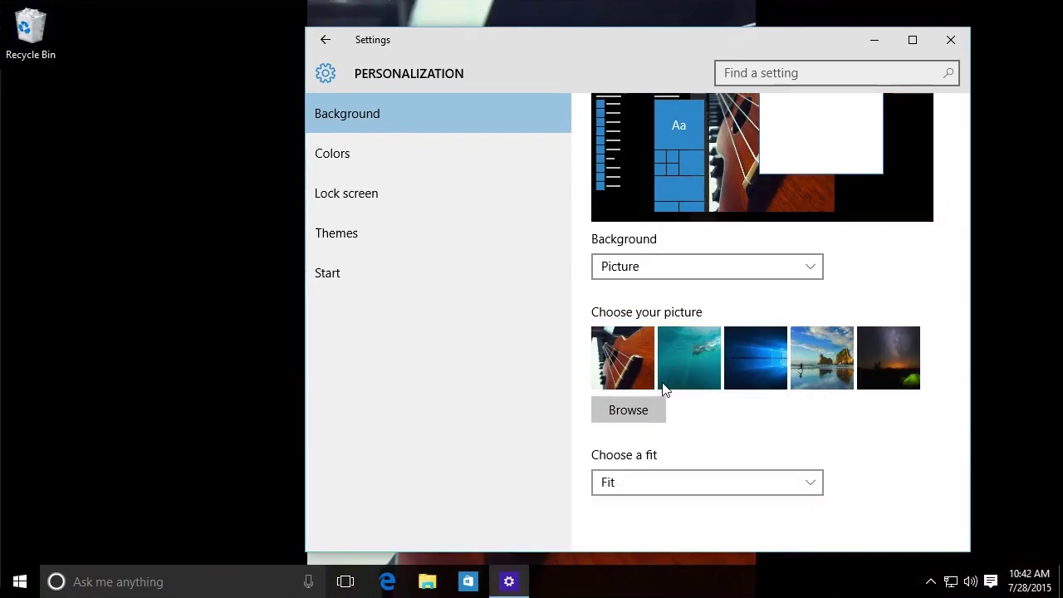
left_click(874, 39)
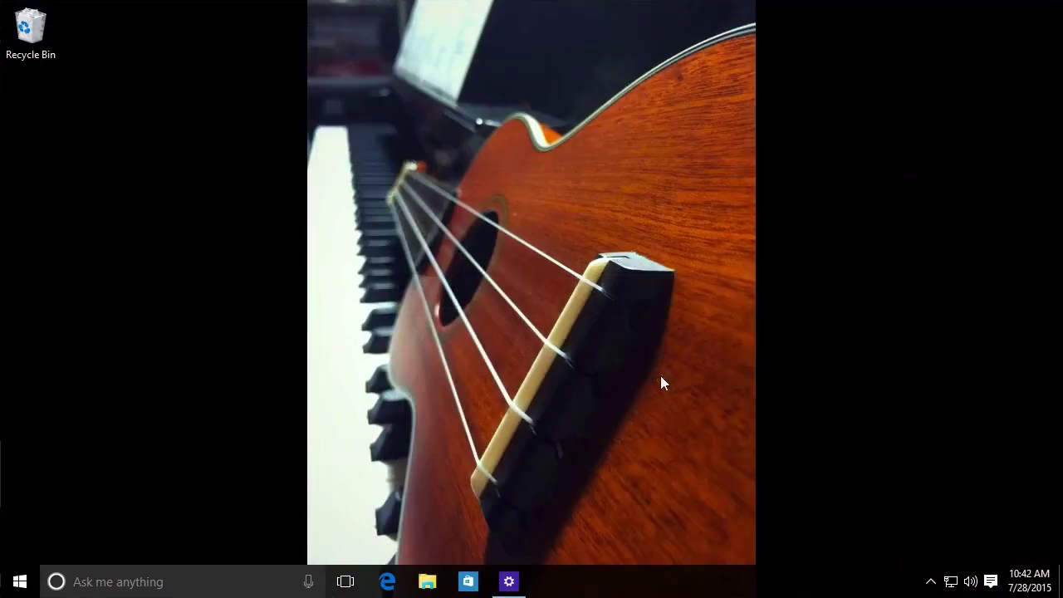
- Bring back the Settings window and set the background picture's fit to Fill
left_click(510, 582)
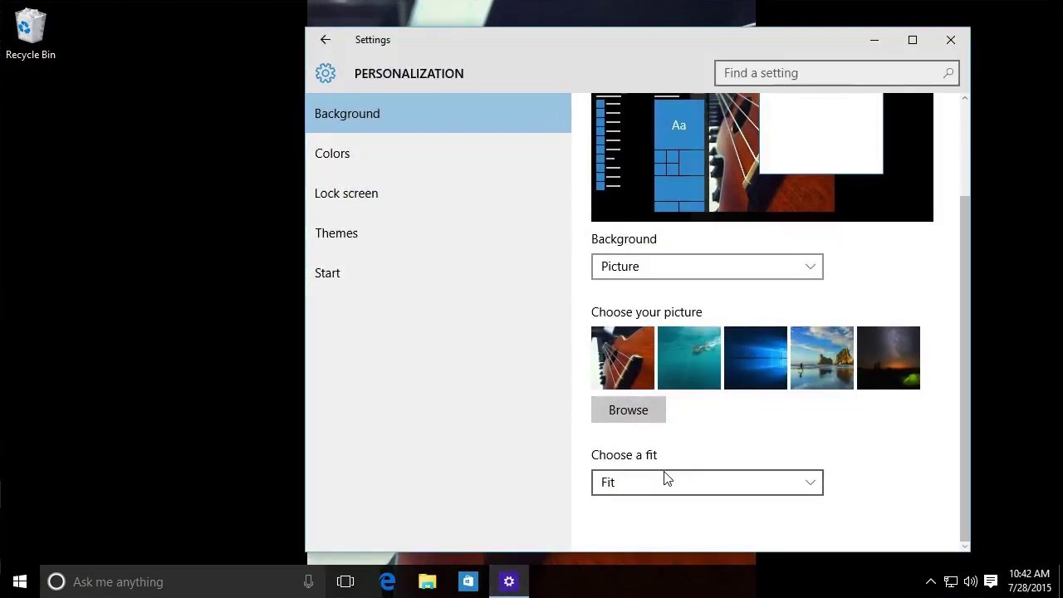
left_click(663, 479)
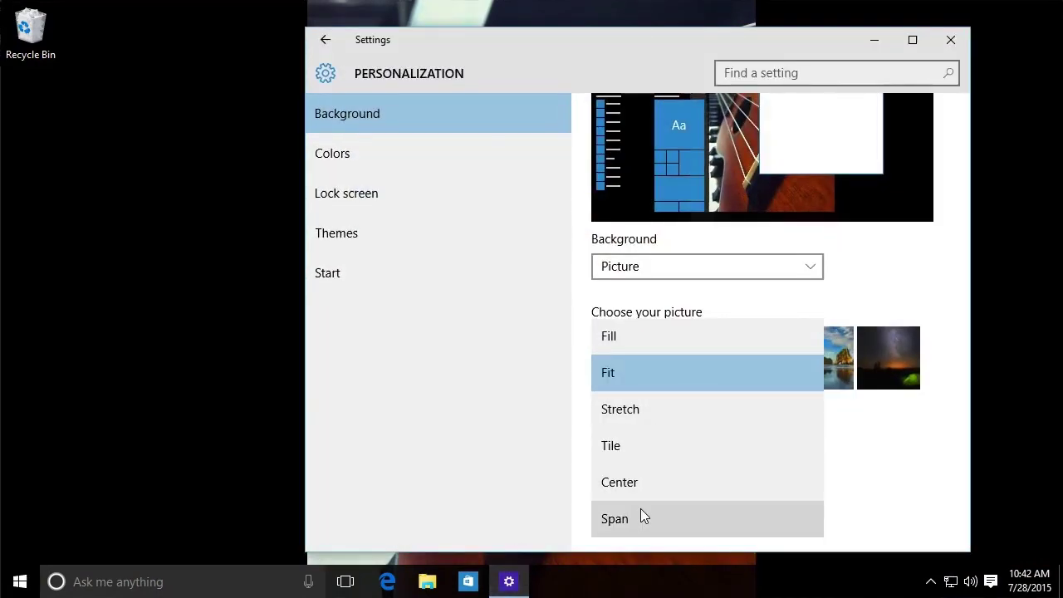
left_click(668, 338)
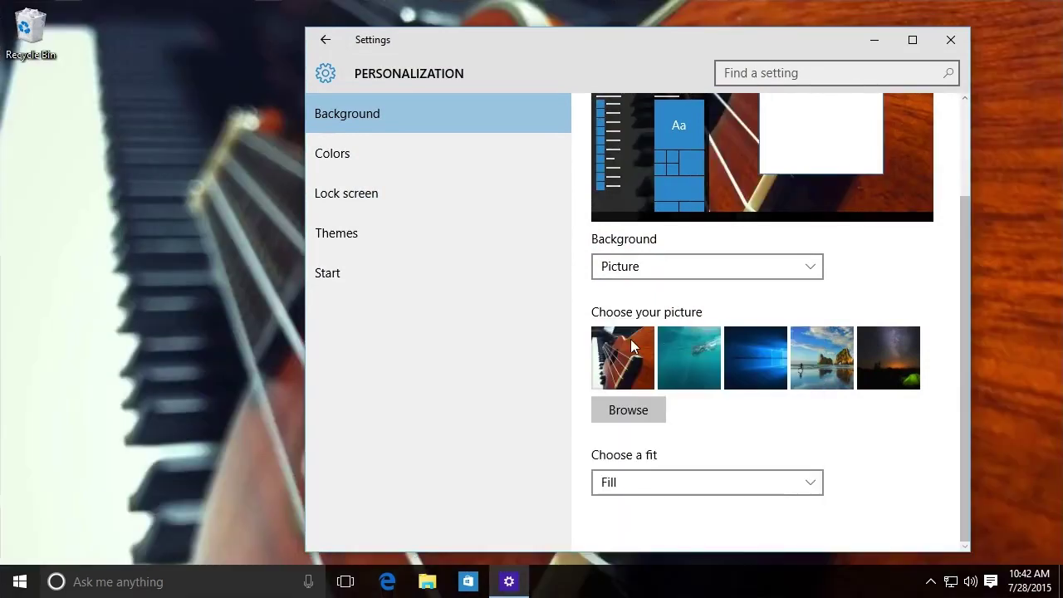
- Open the Colors settings and check the accent color used on the Start menu tiles
left_click(366, 165)
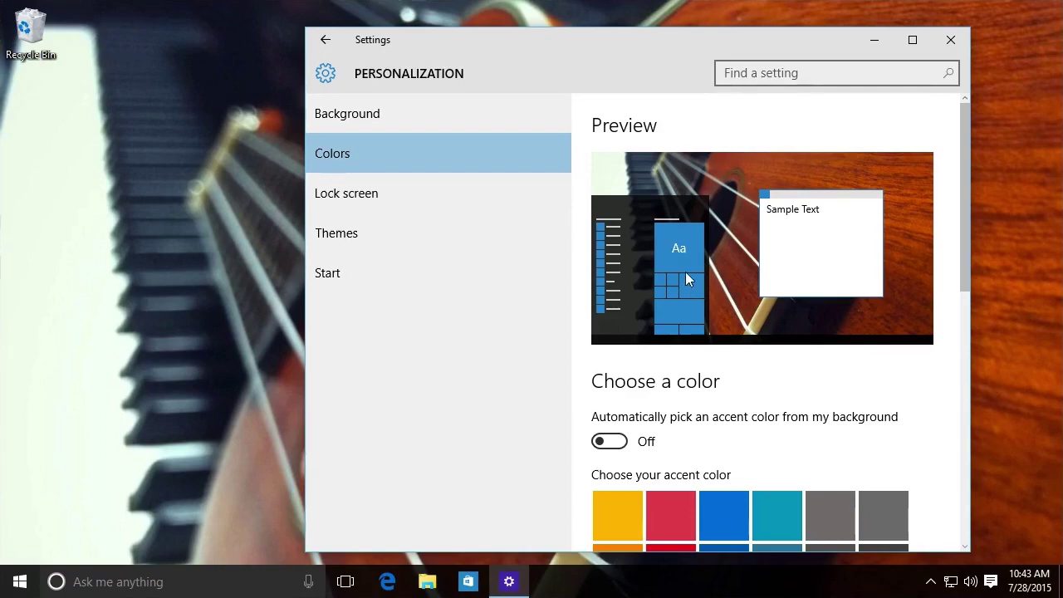
left_click(13, 583)
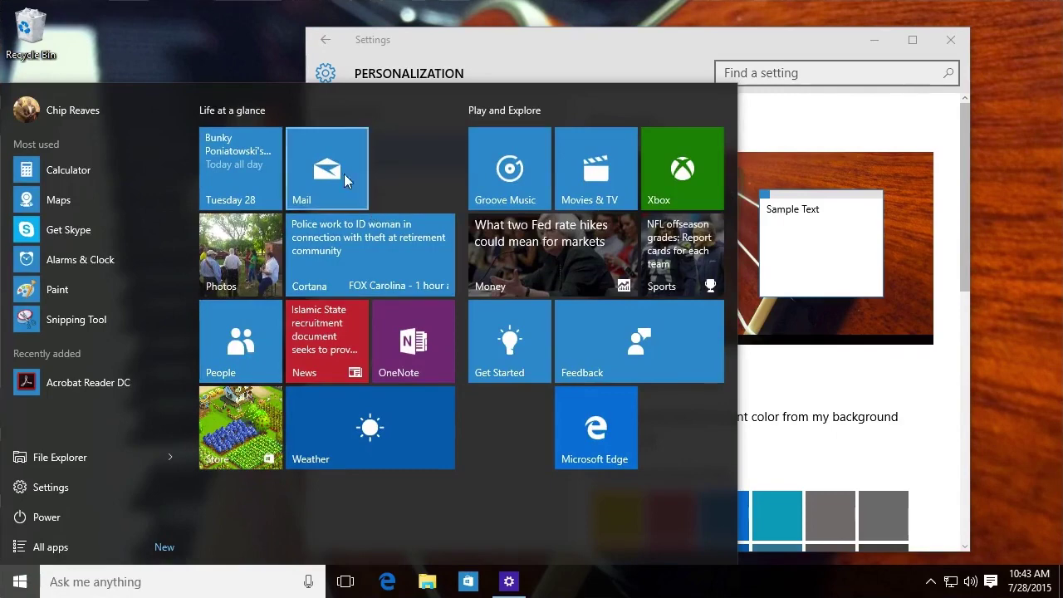
left_click(819, 396)
- Turn on automatically picking an accent color from the background
scroll(789, 373, "down", 1)
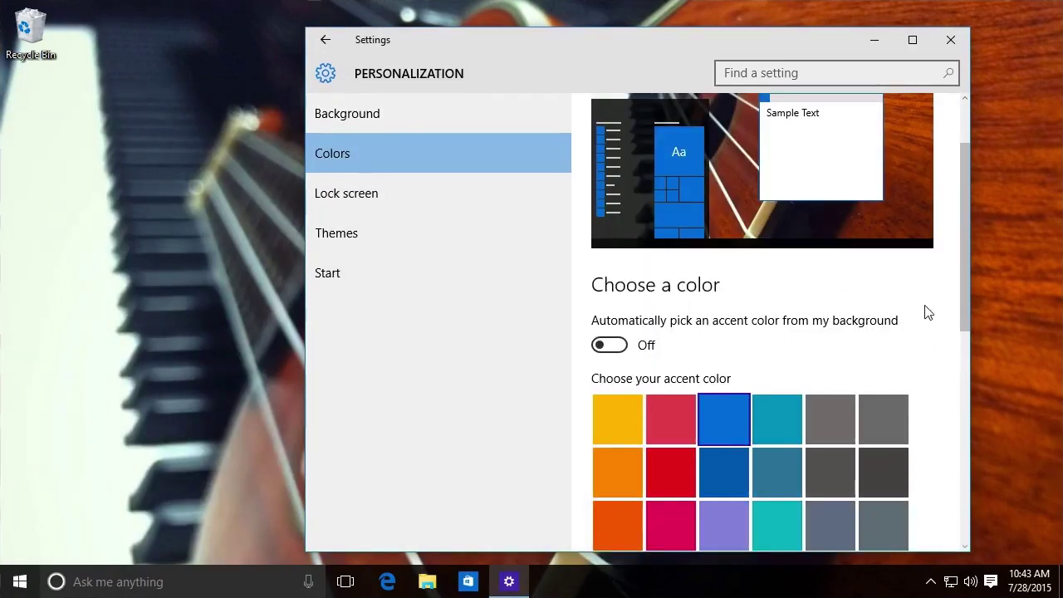
scroll(925, 309, "down", 1)
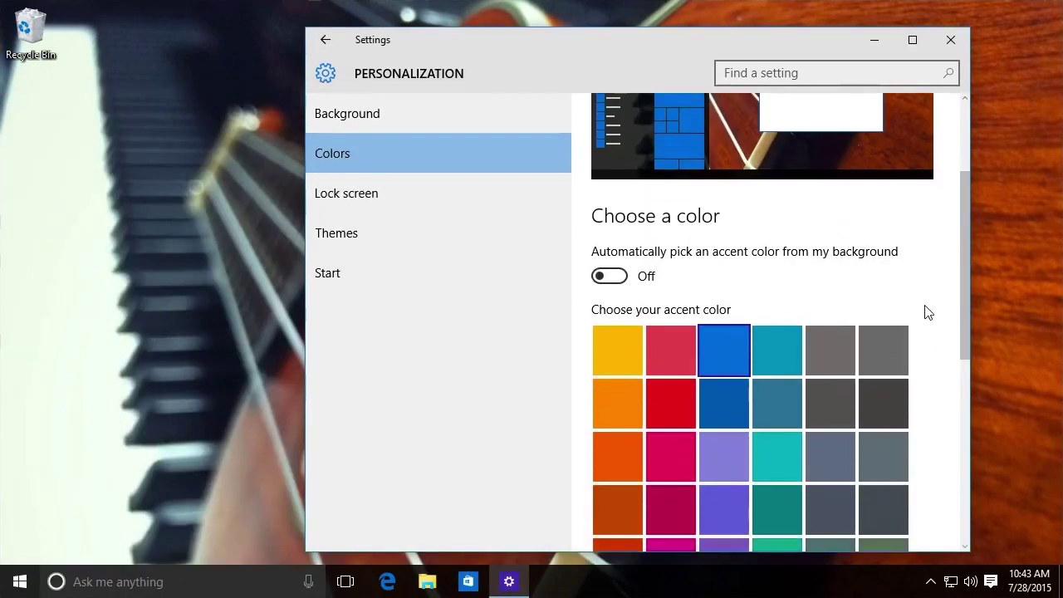
left_click(652, 290)
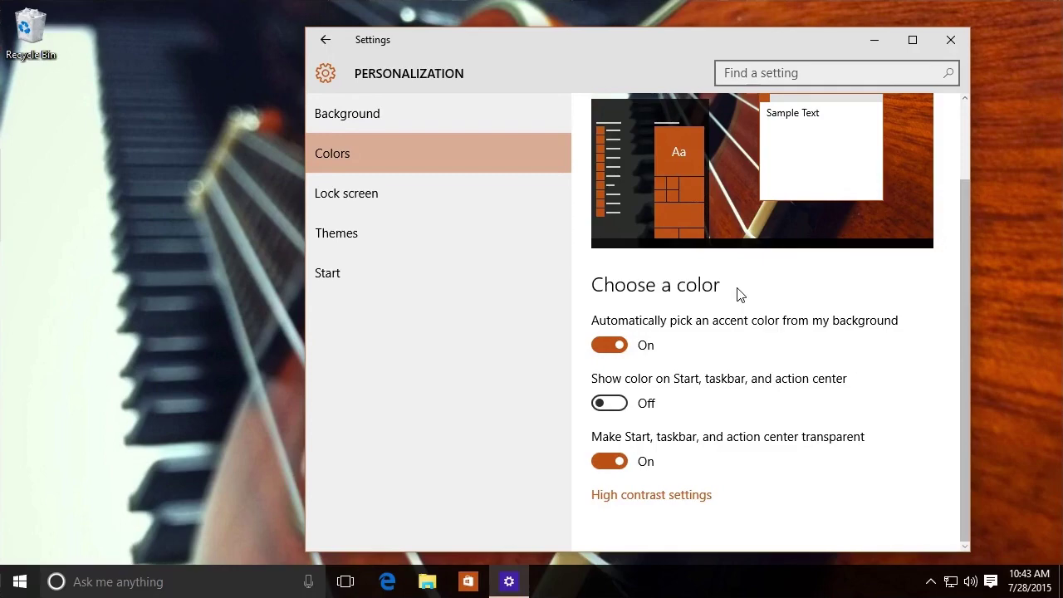
- Examine the Start menu tiles and app icons with the automatic accent color, and return to the Colors settings
left_click(19, 584)
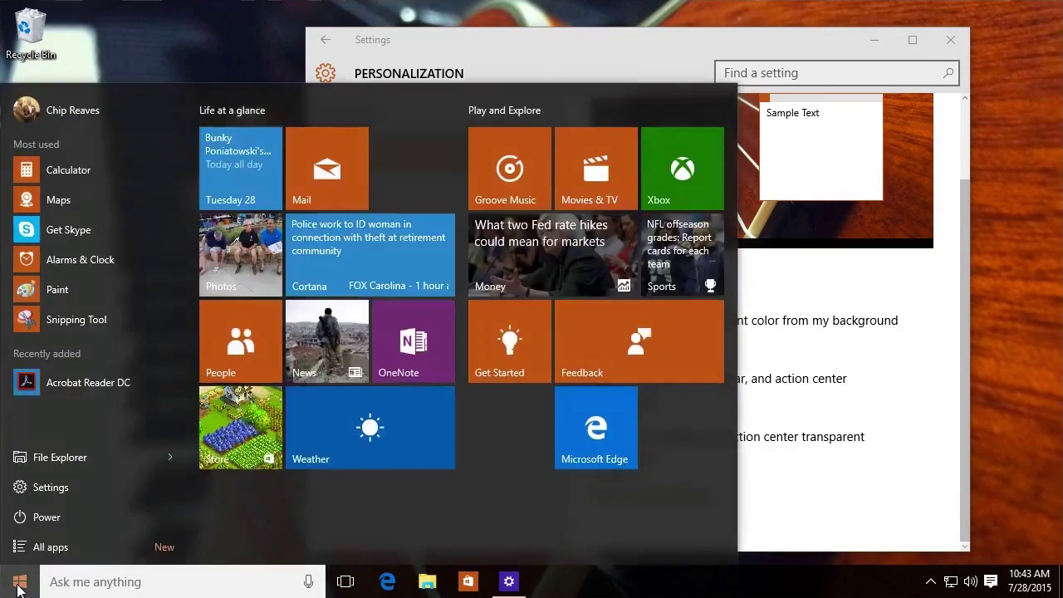
left_click(18, 585)
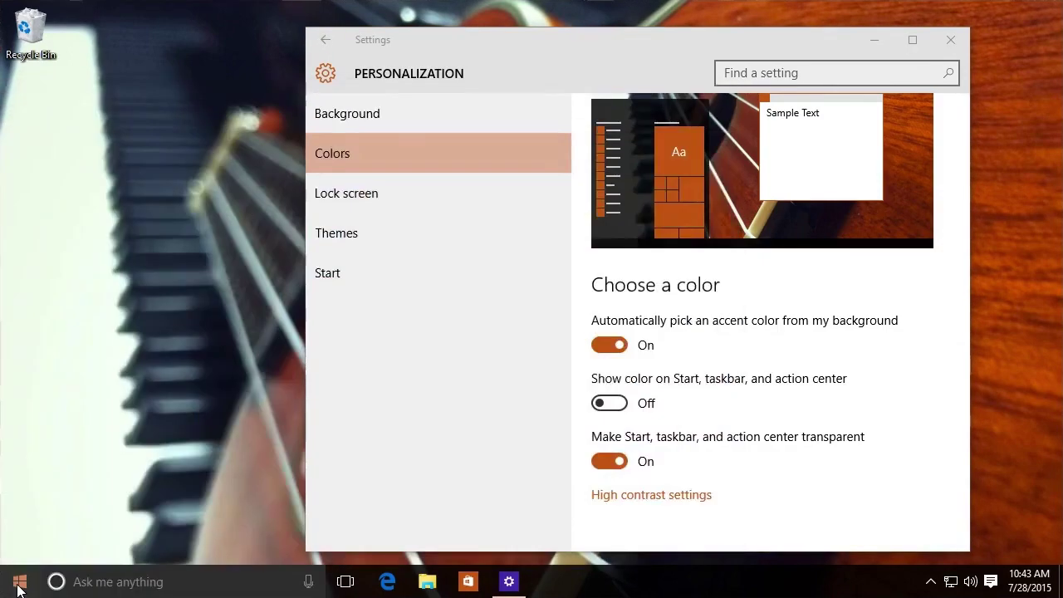
left_click(18, 585)
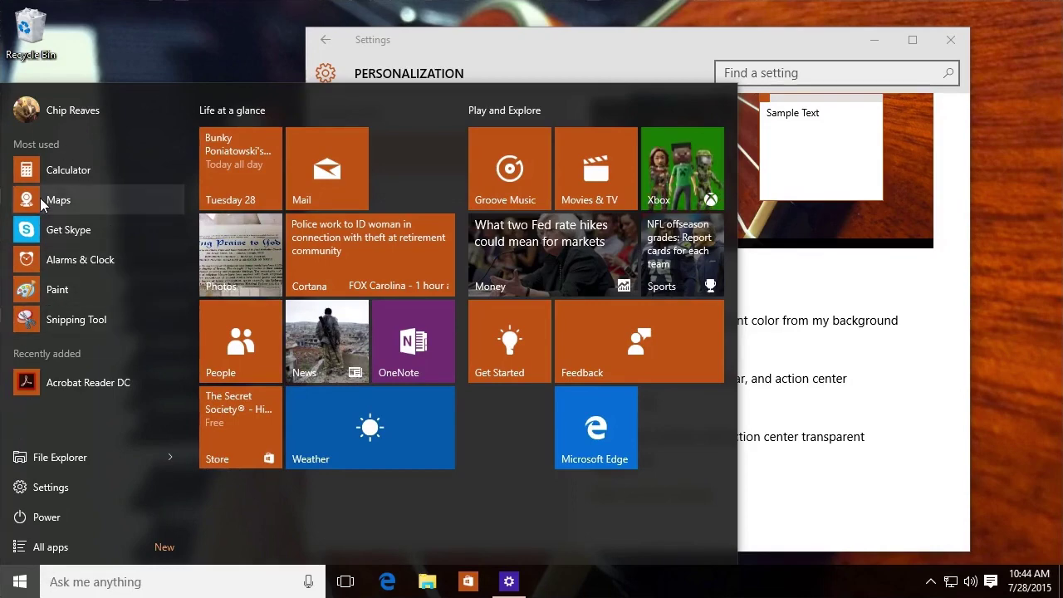
left_click(981, 349)
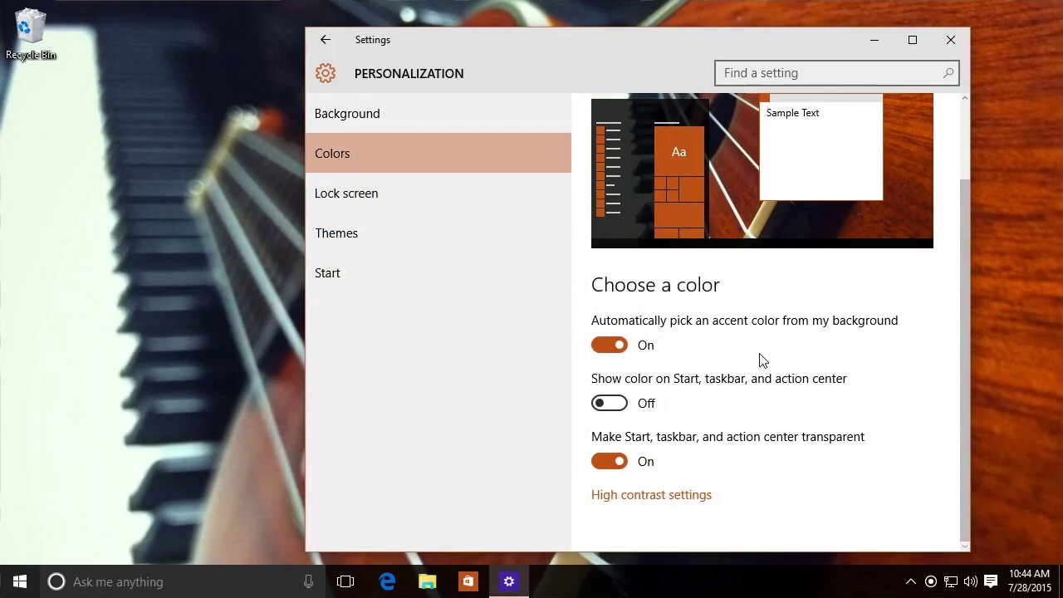
- Turn on color for Start, taskbar and action center, and switch their transparency off and on again
left_click(613, 405)
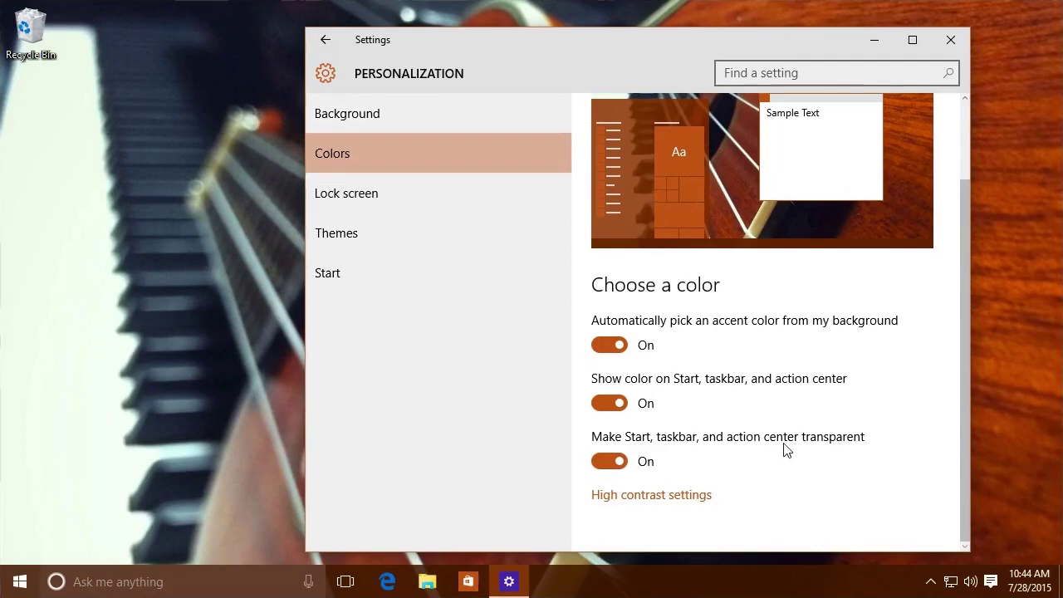
left_click(614, 463)
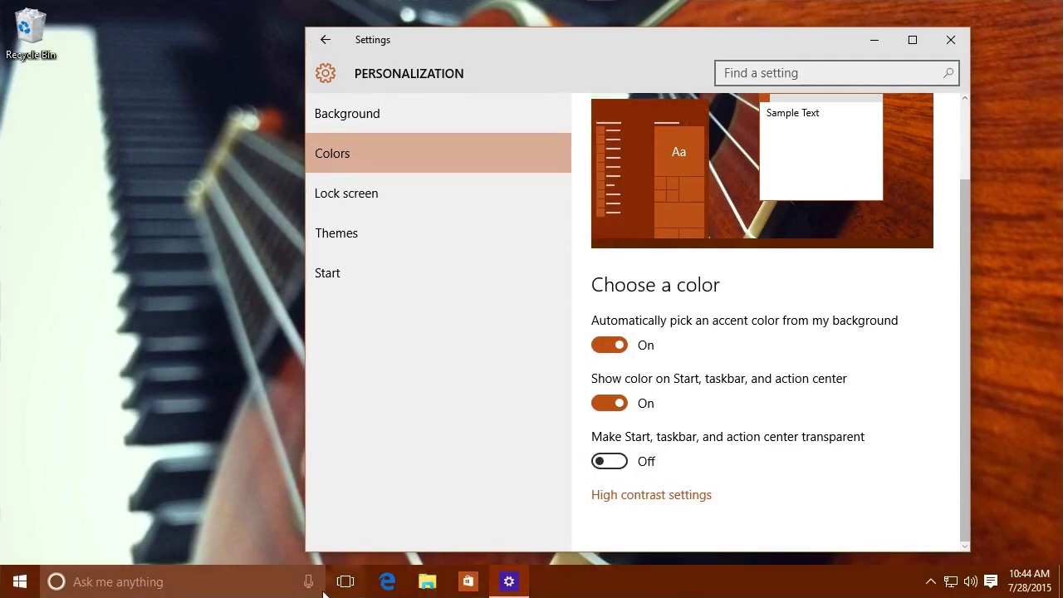
left_click(615, 464)
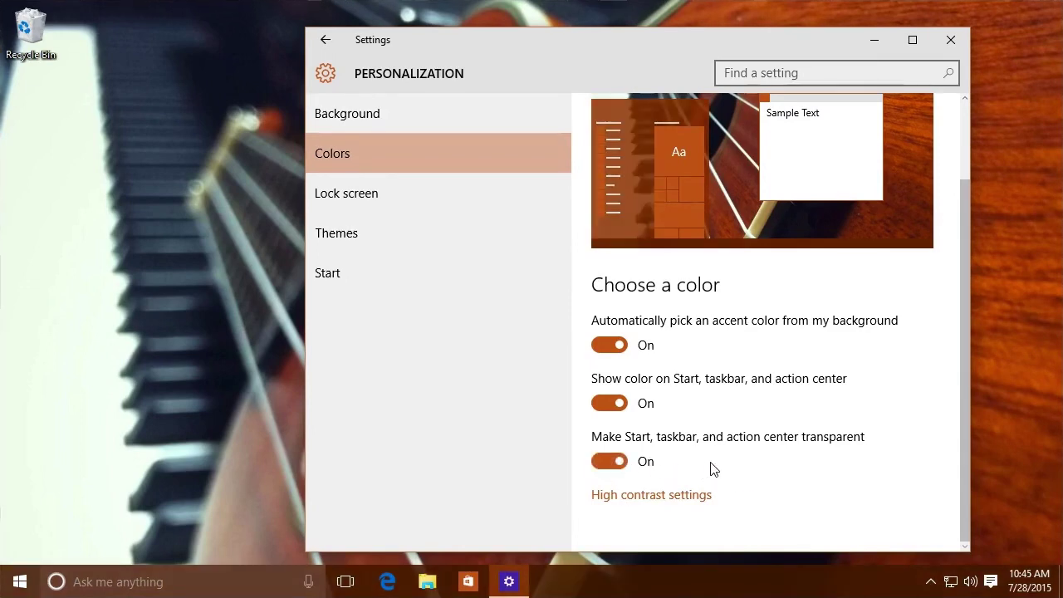
- Open the High contrast settings from the Colors page
left_click(678, 499)
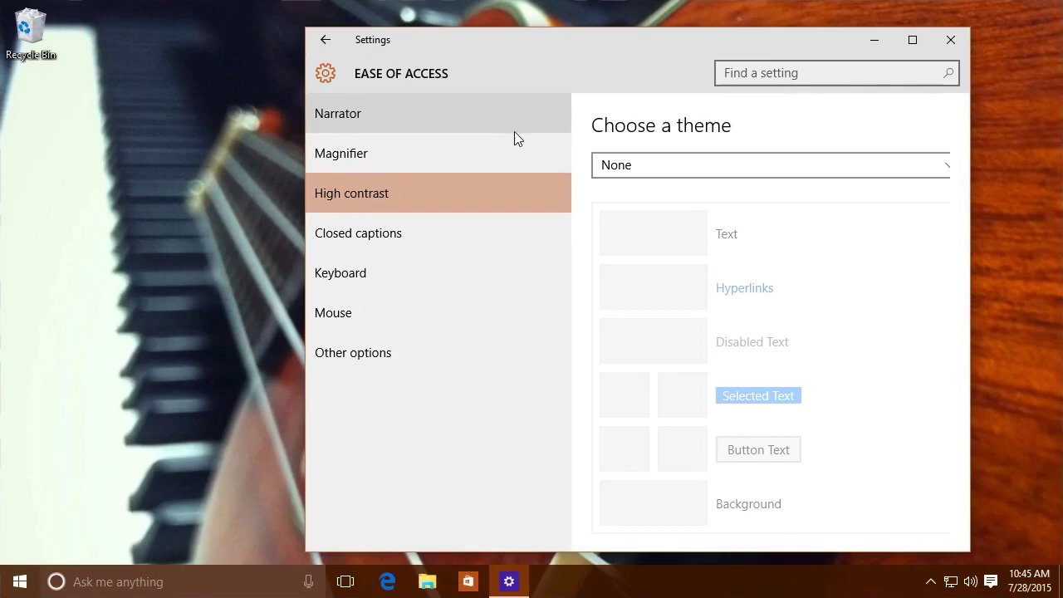
- Return to Personalization and examine the background type options for the lock screen
left_click(325, 39)
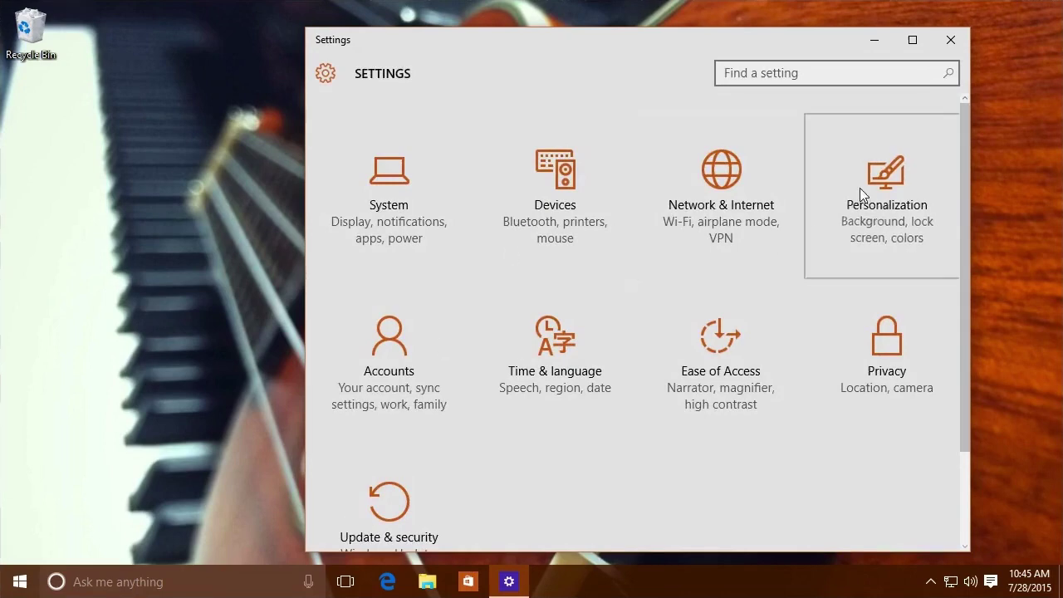
left_click(766, 261)
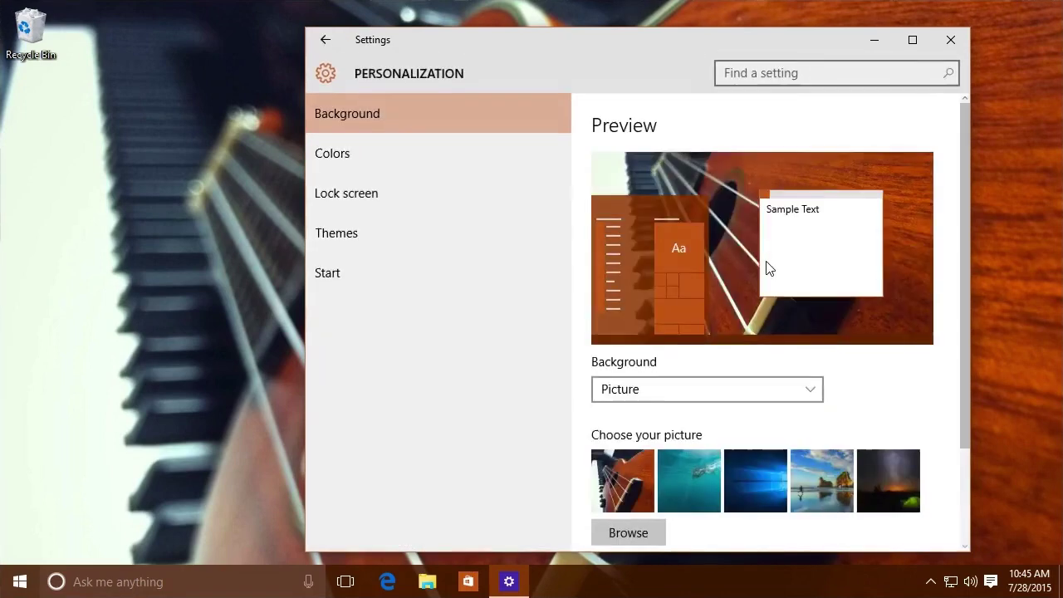
left_click(368, 197)
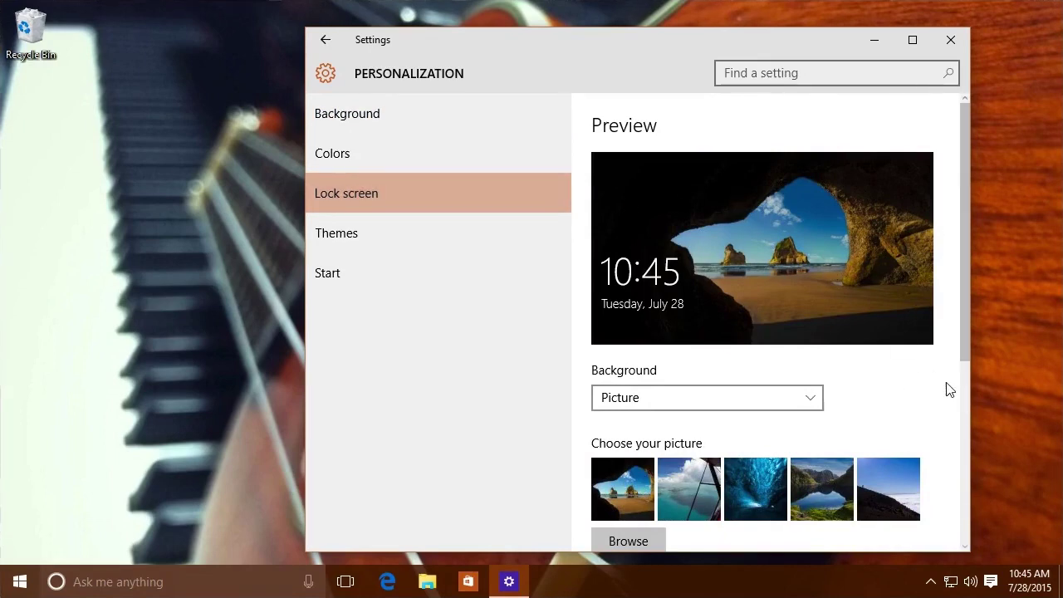
scroll(951, 390, "down", 3)
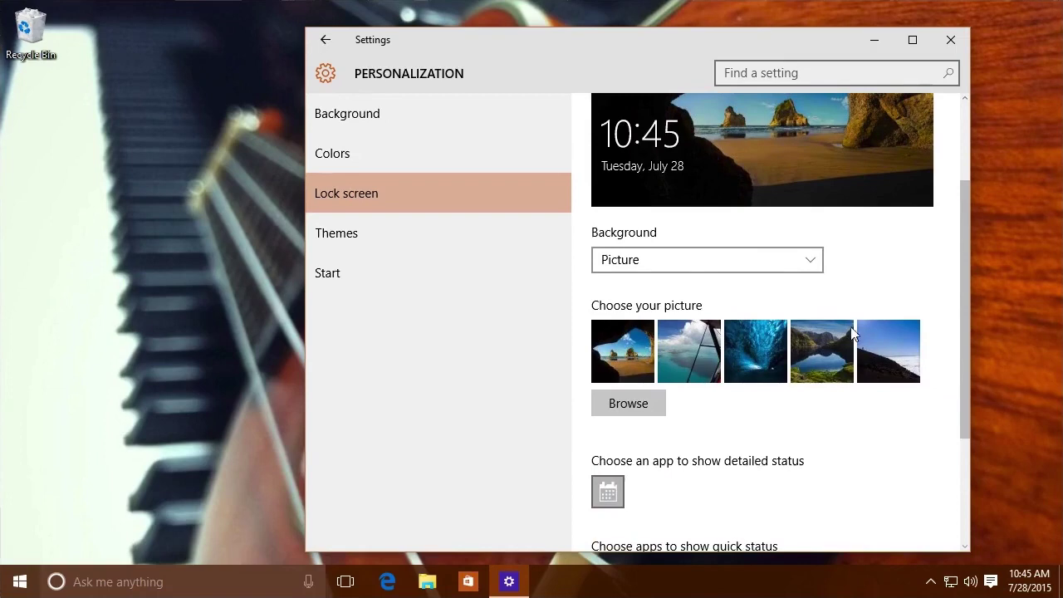
left_click(789, 260)
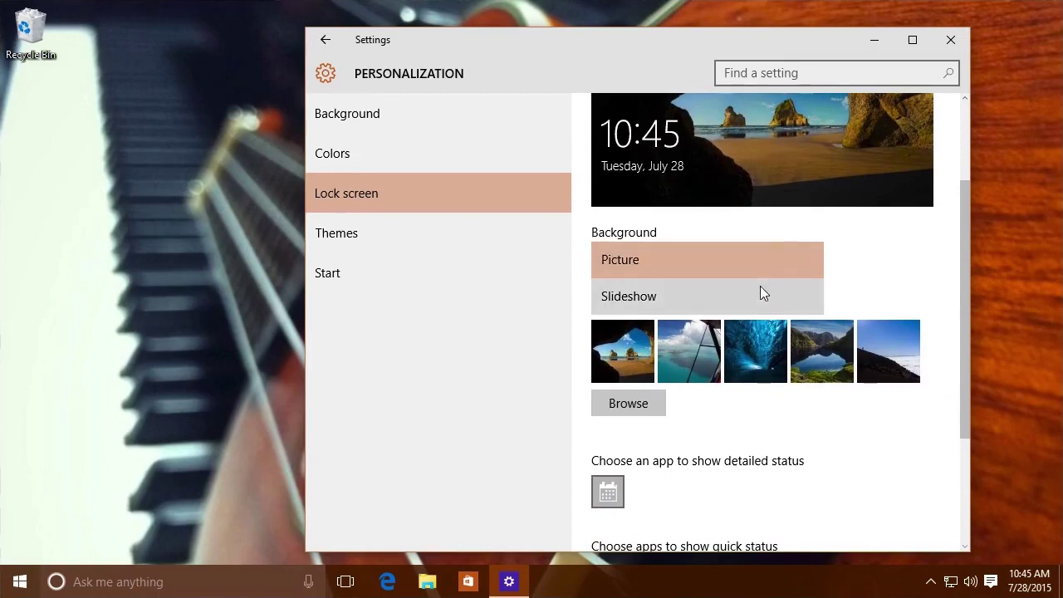
left_click(955, 256)
- Add Weather to the apps that show quick status on the lock screen
scroll(956, 259, "down", 3)
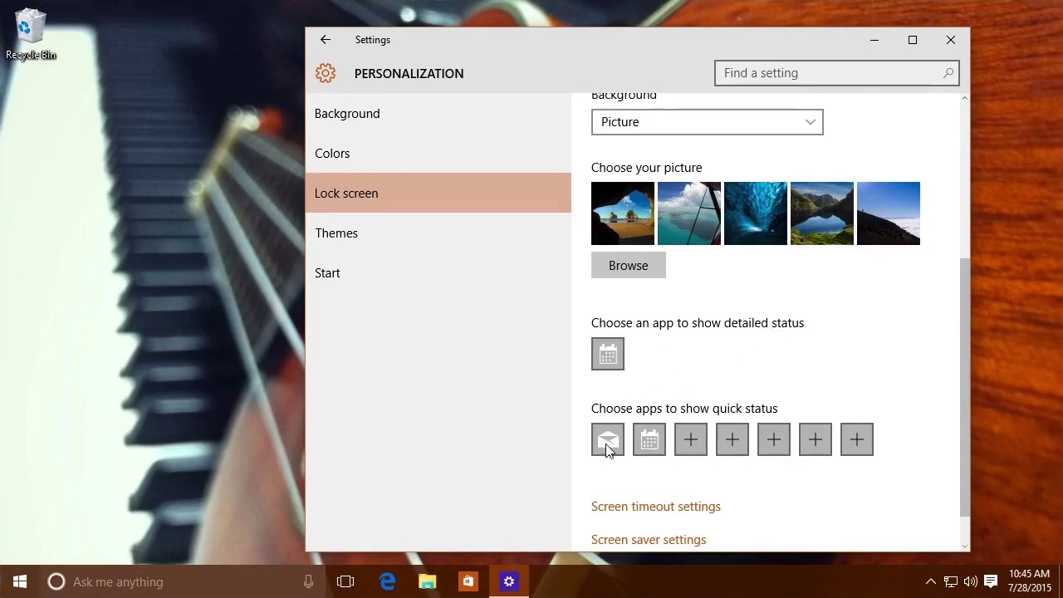
left_click(690, 438)
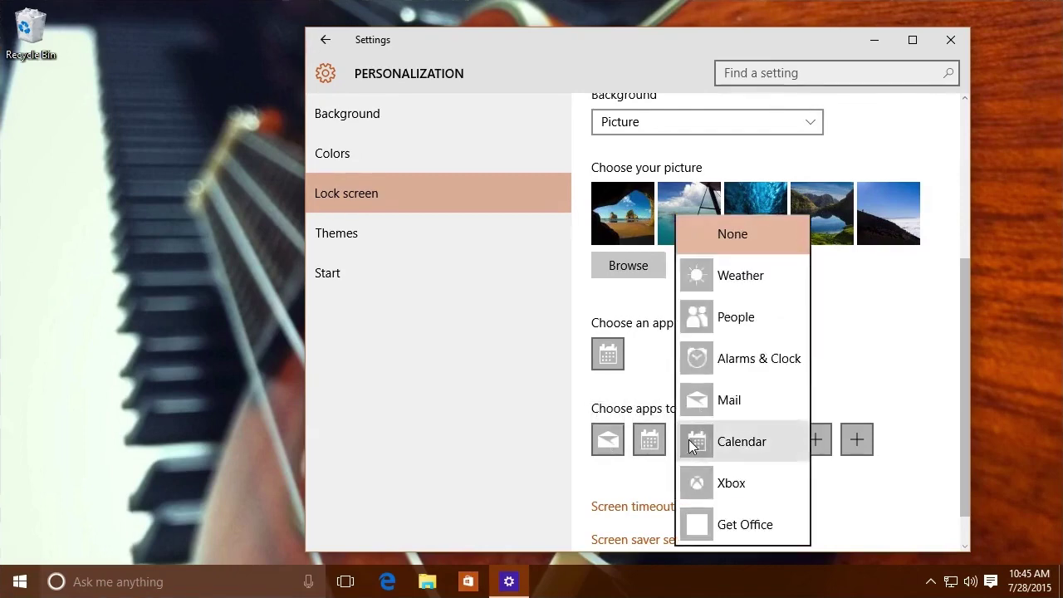
left_click(747, 279)
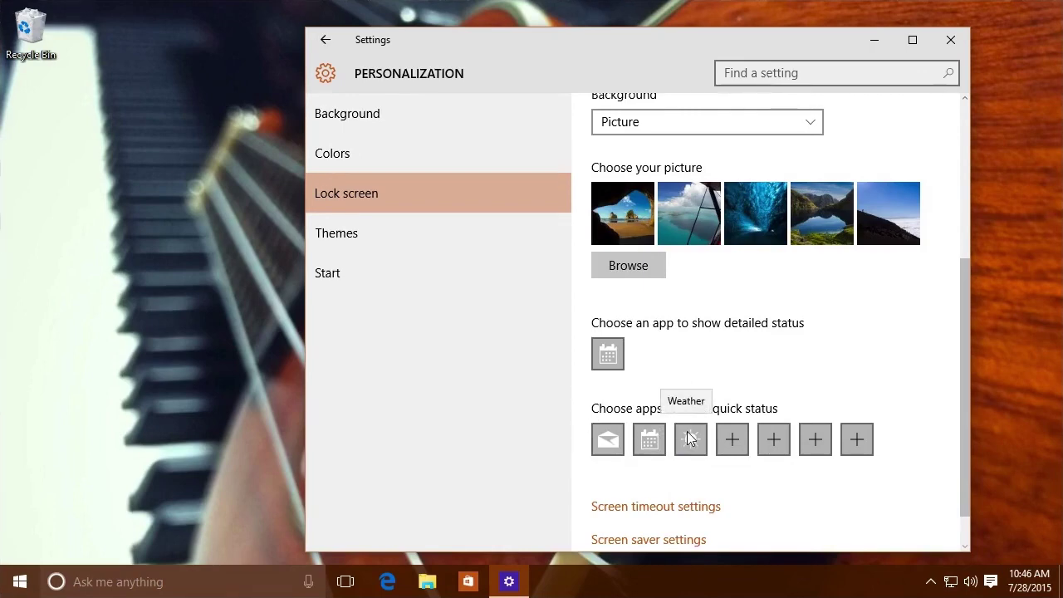
- Open the screen saver settings from the Lock screen page and arrange the windows so the dialog is fully visible
scroll(789, 397, "down", 1)
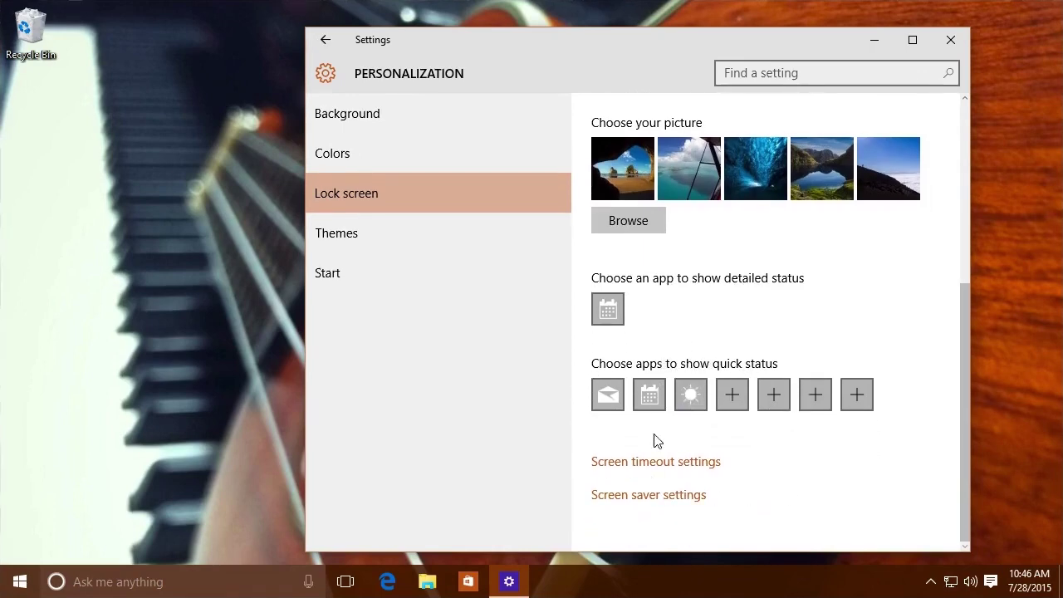
left_click(645, 498)
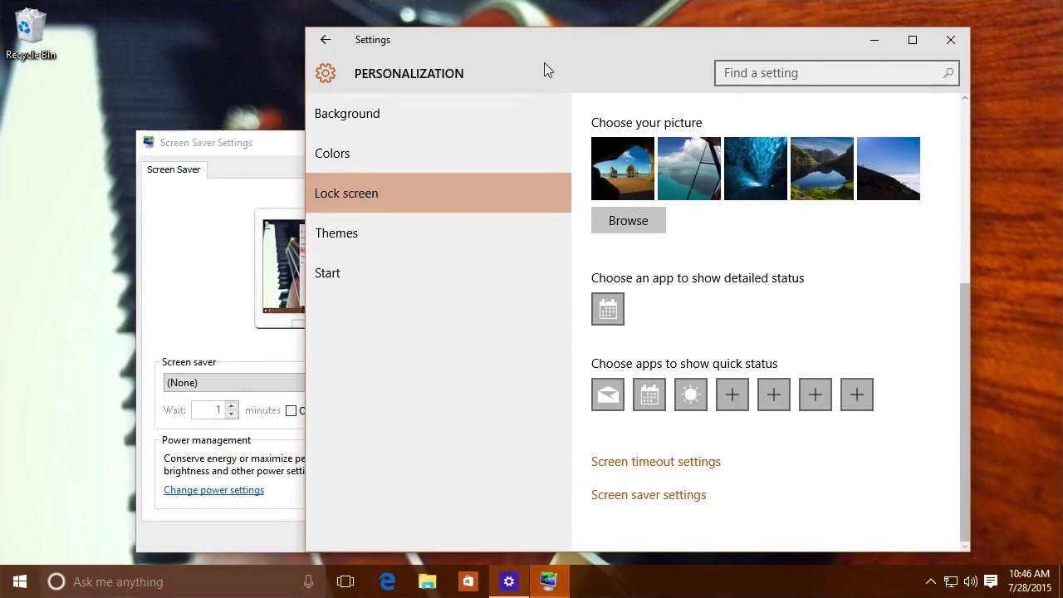
left_click_drag(669, 40, 748, 23)
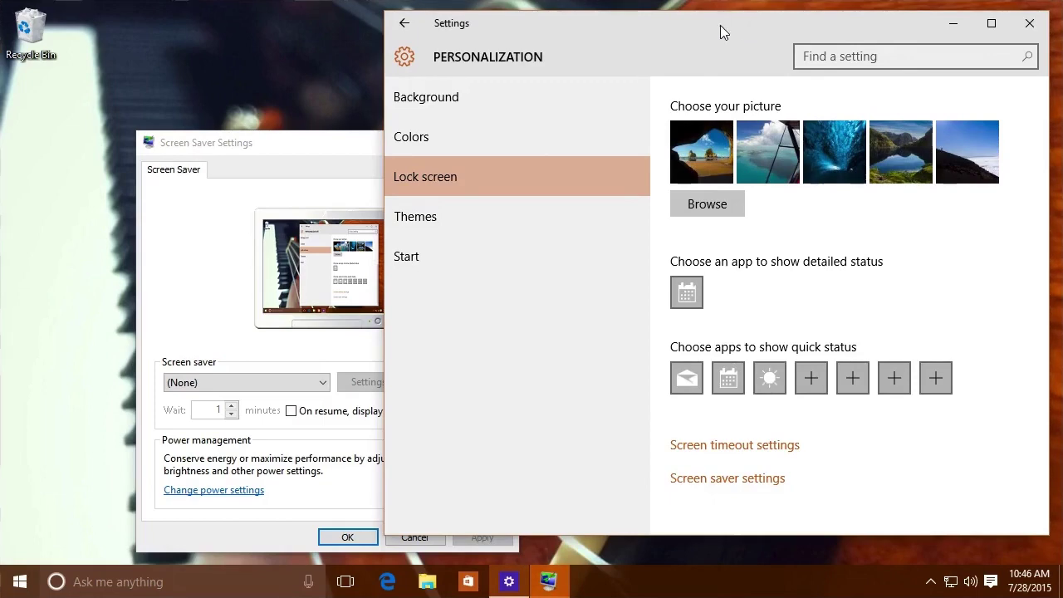
left_click(189, 208)
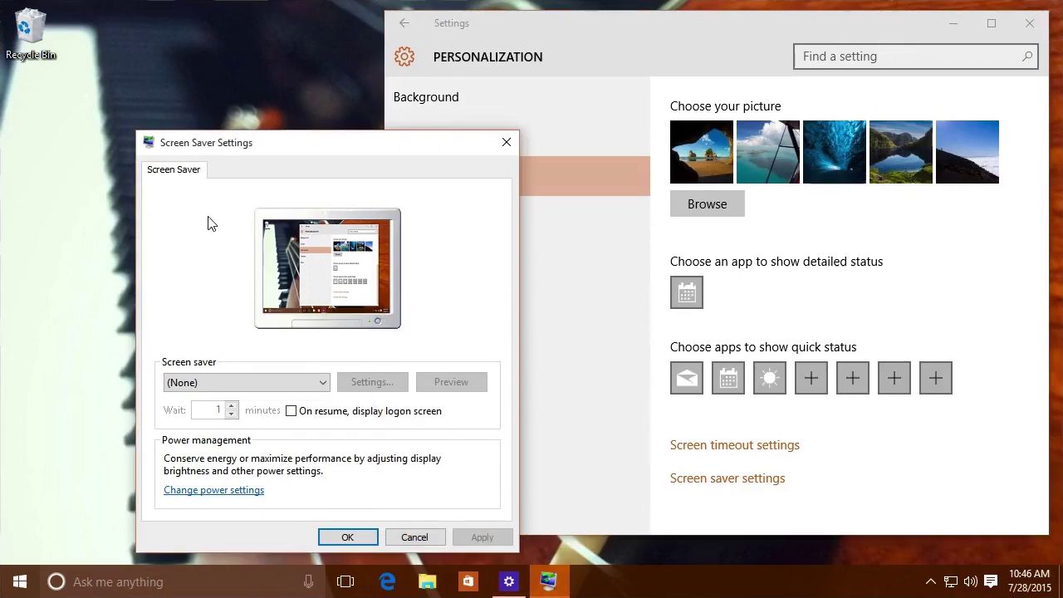
- Try the Blank and Bubbles screen savers, and discard the change
left_click(315, 383)
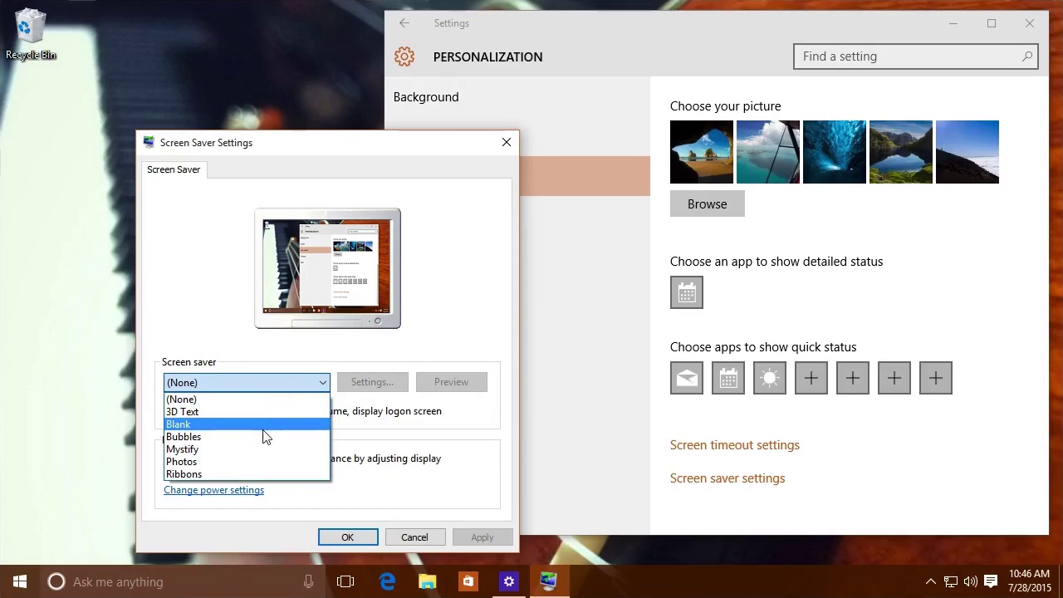
left_click(262, 427)
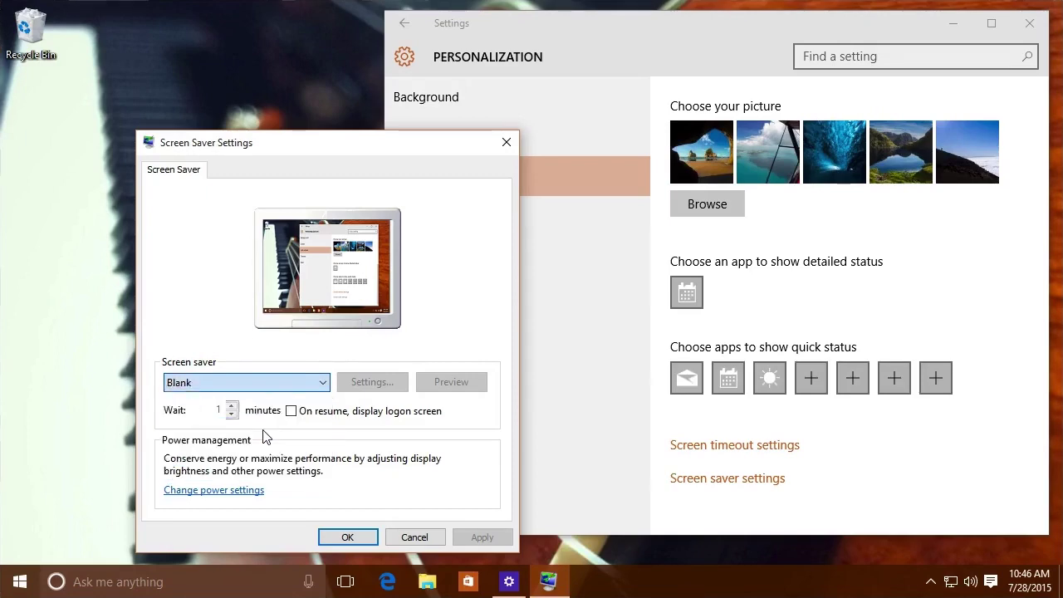
left_click(290, 381)
left_click(208, 437)
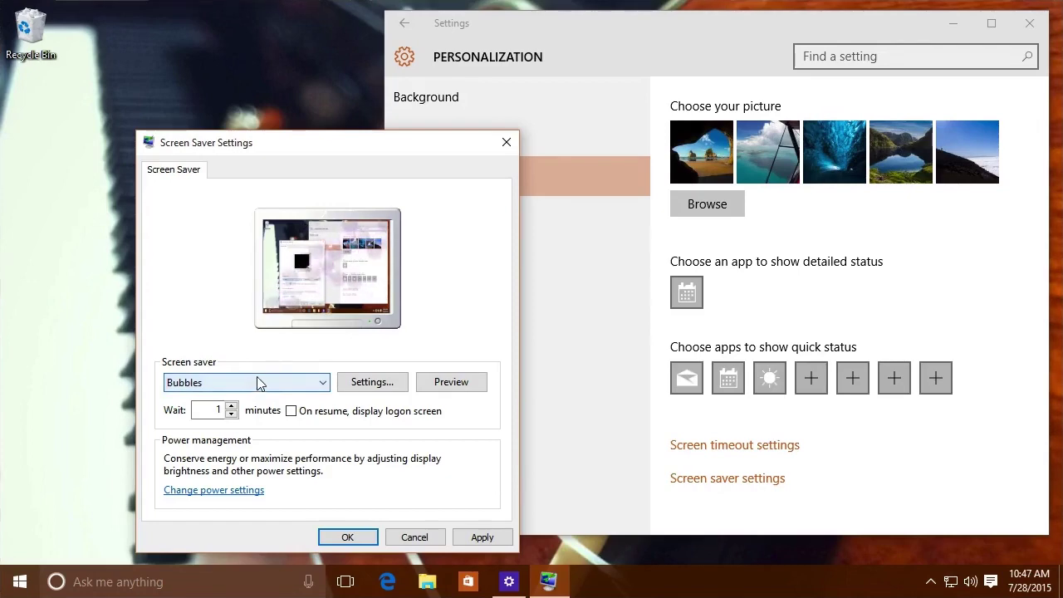
left_click(426, 538)
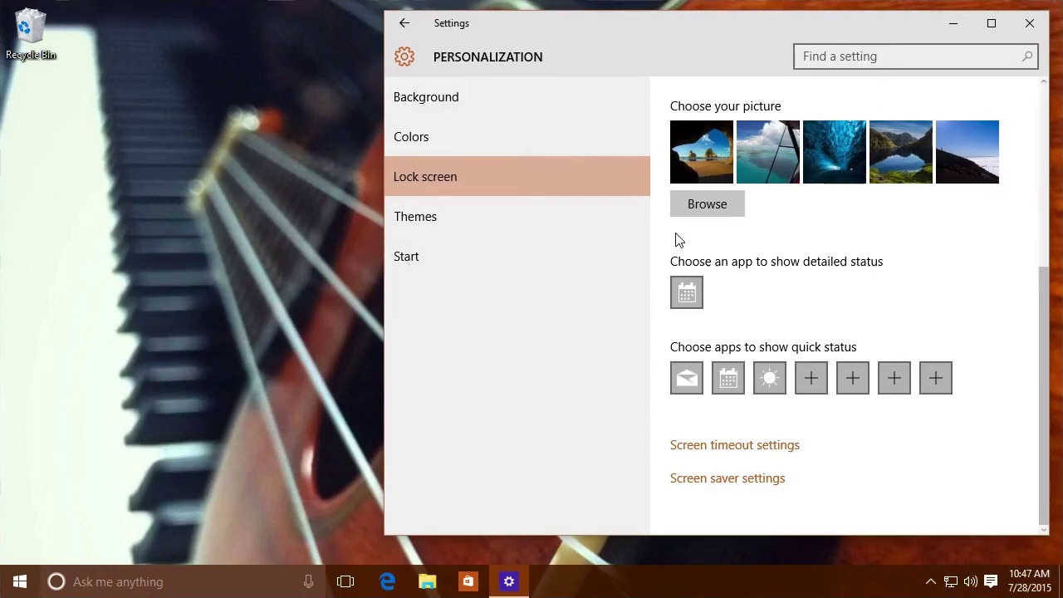
- Apply the Flowers theme from the theme settings and minimize the open windows to view the desktop
left_click(427, 221)
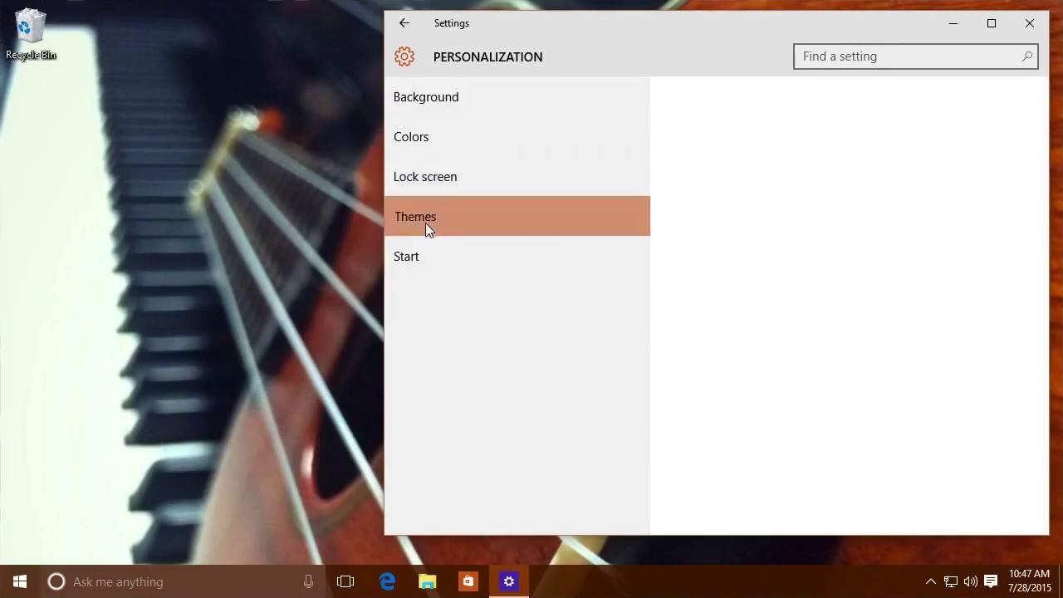
left_click(714, 150)
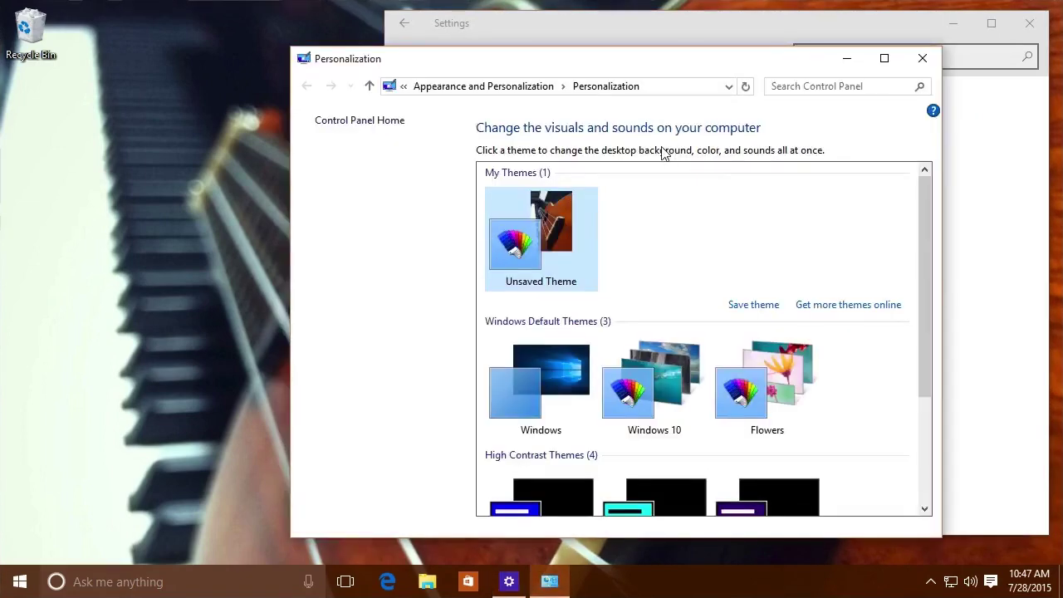
scroll(638, 238, "down", 1)
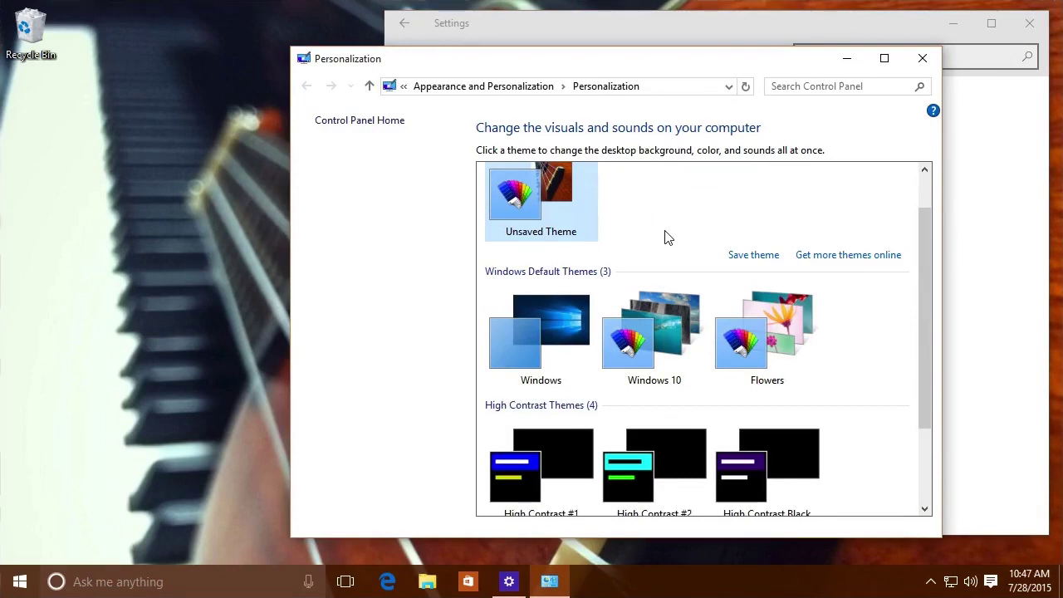
scroll(727, 280, "down", 1)
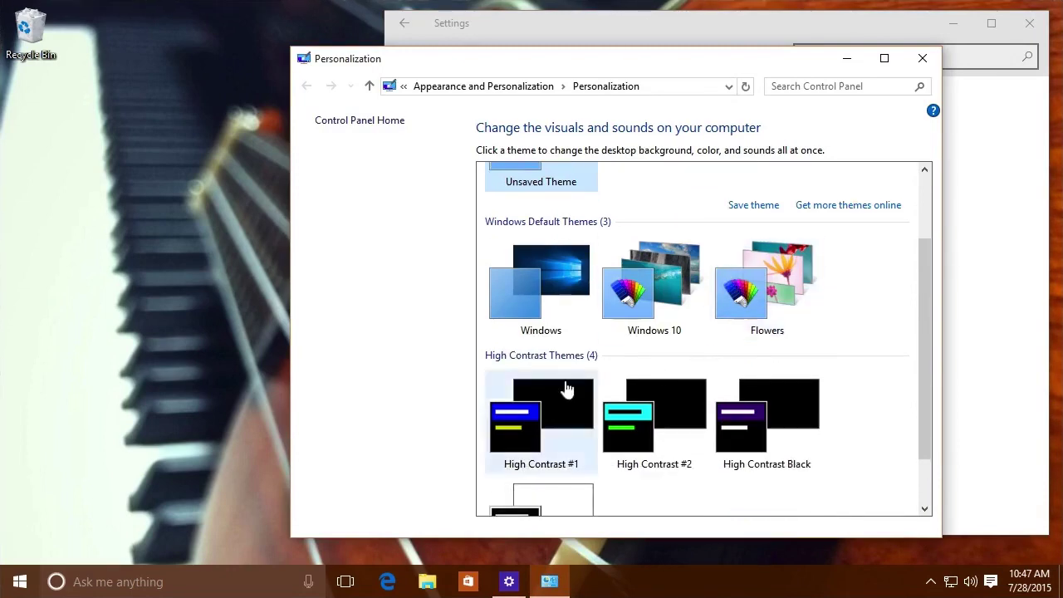
left_click(772, 281)
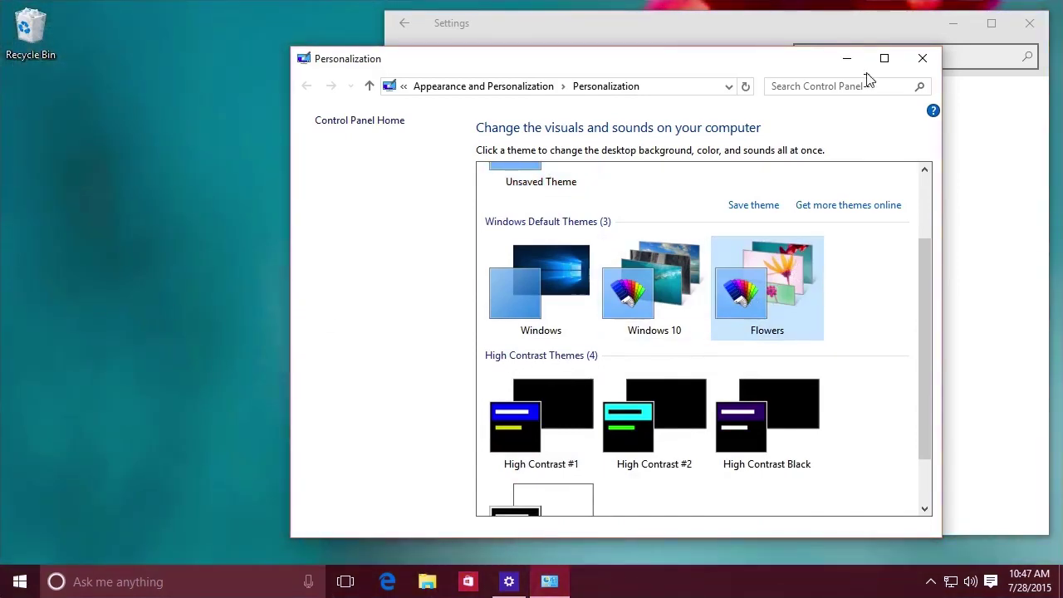
left_click(839, 61)
left_click(943, 24)
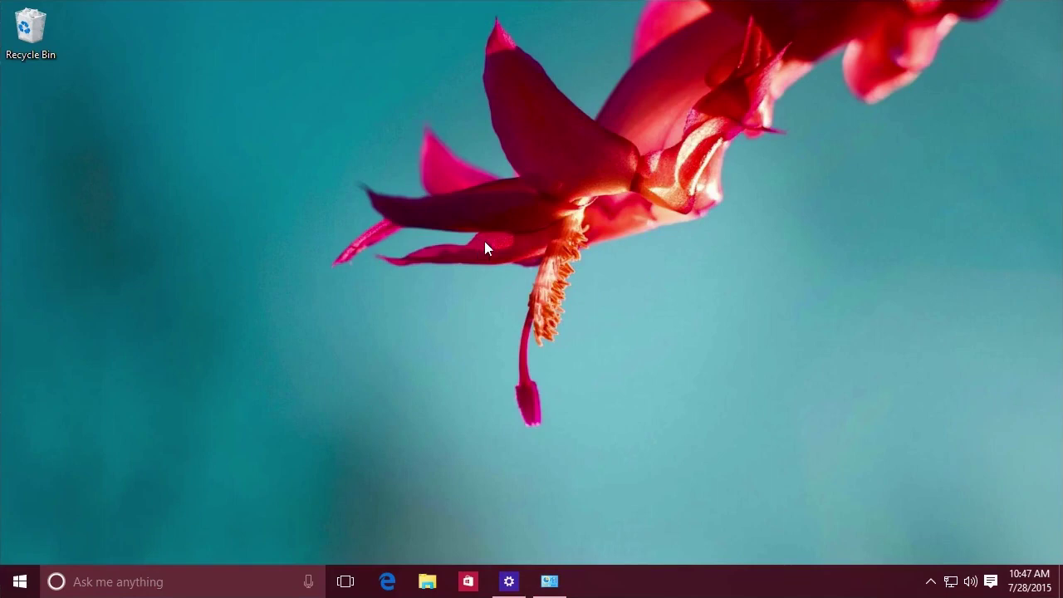
- Try the default Windows theme, switch back to Unsaved Theme under My Themes, and close the themes window
left_click(548, 581)
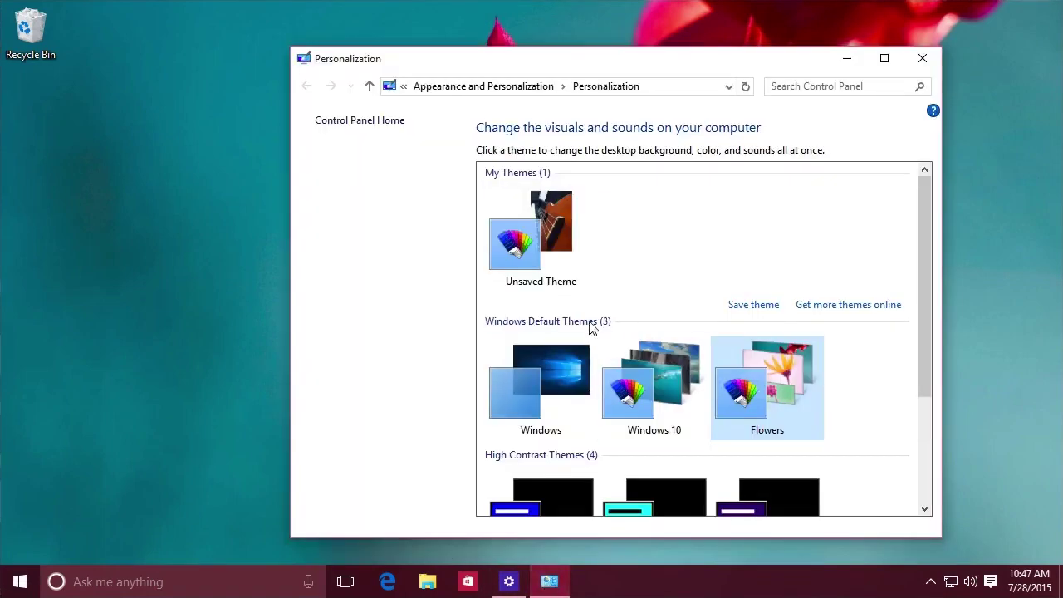
left_click(546, 376)
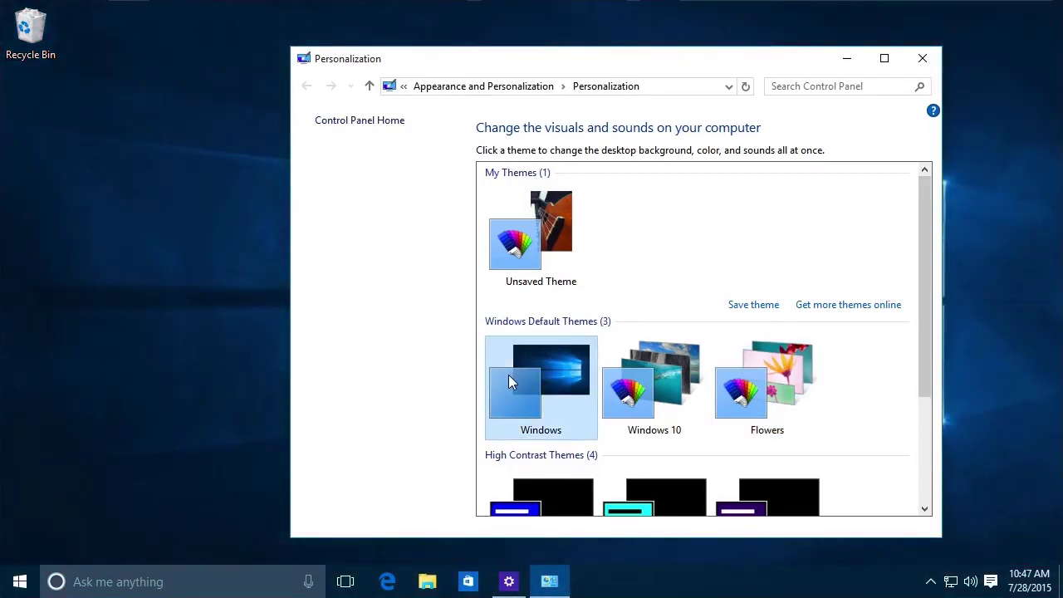
left_click(550, 241)
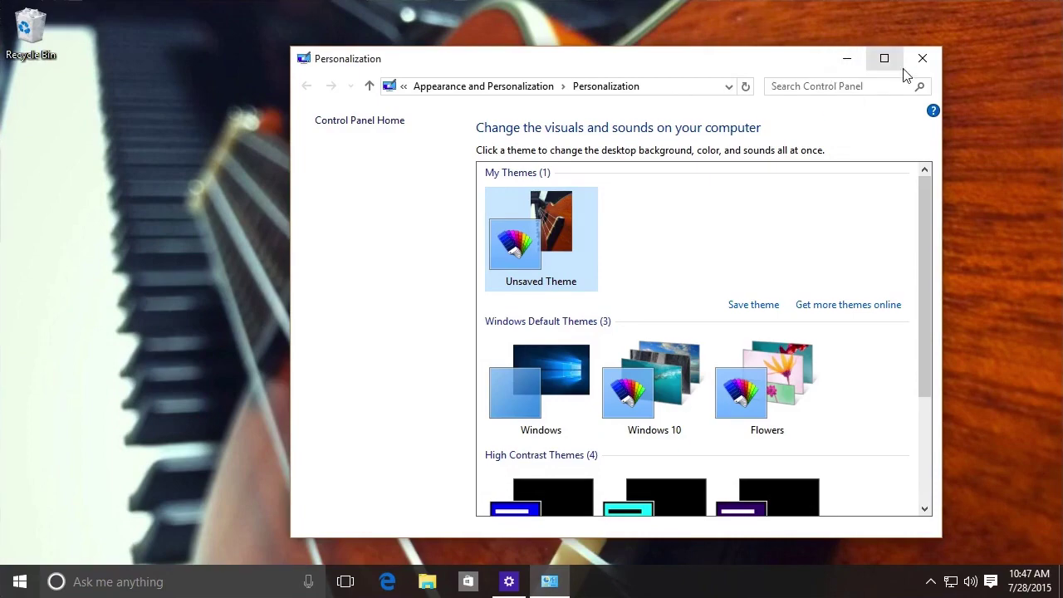
left_click(922, 58)
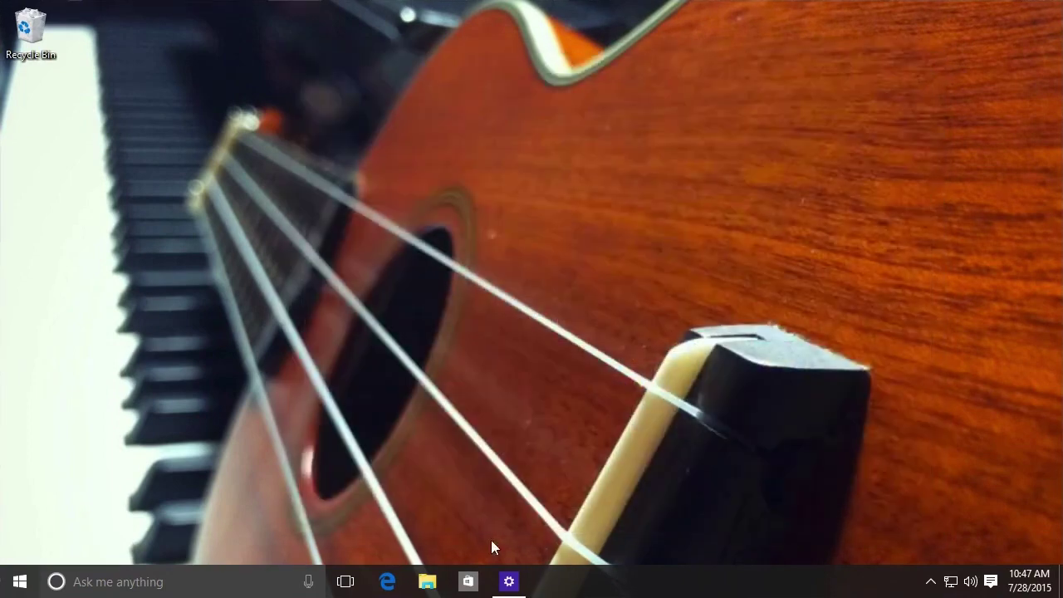
- Turn on Documents among the folders that appear on Start
left_click(509, 581)
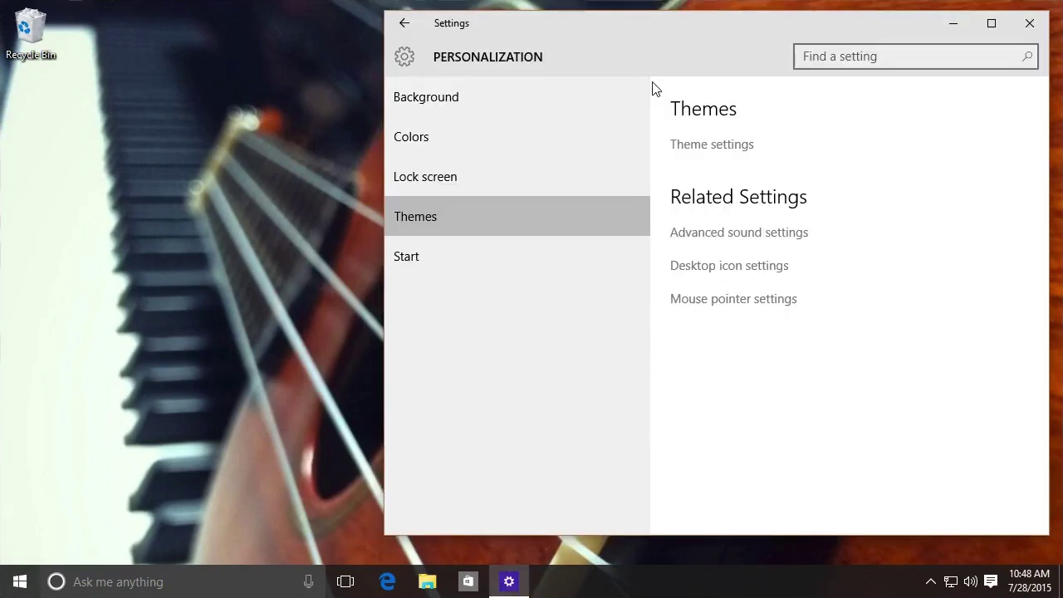
left_click(431, 257)
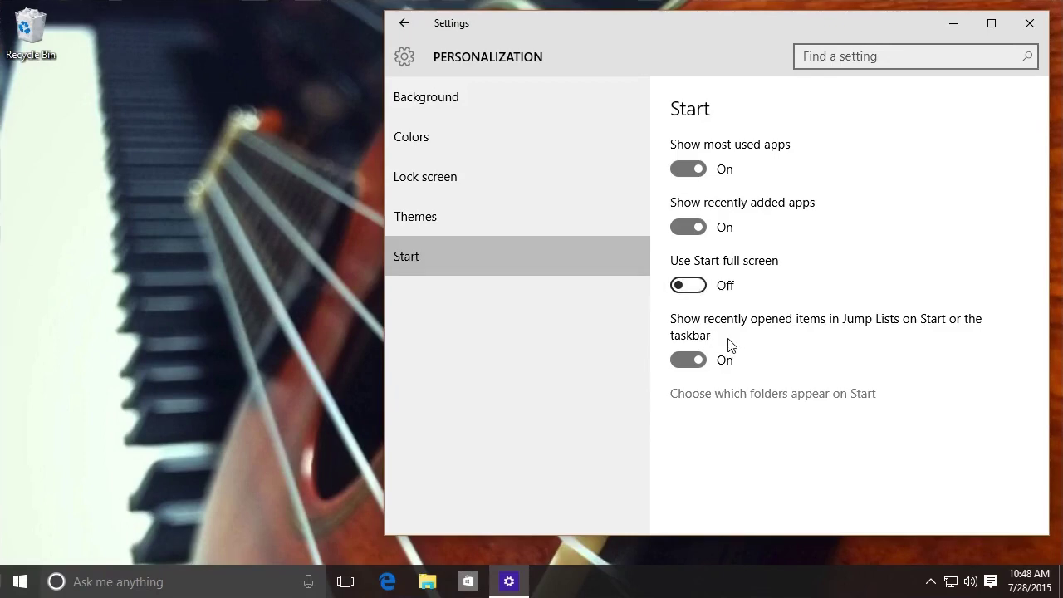
left_click(770, 397)
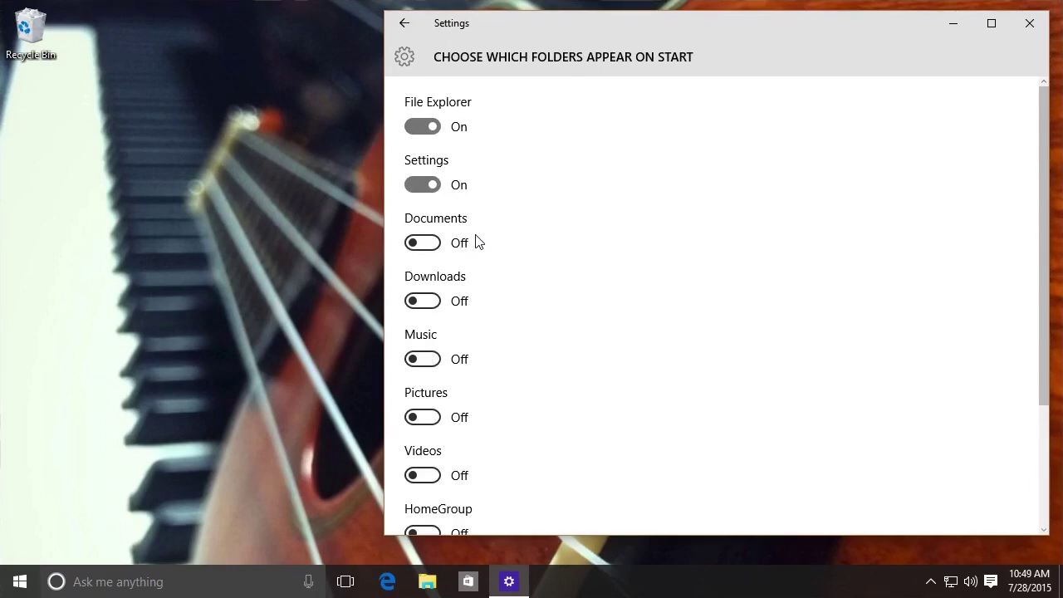
left_click(437, 244)
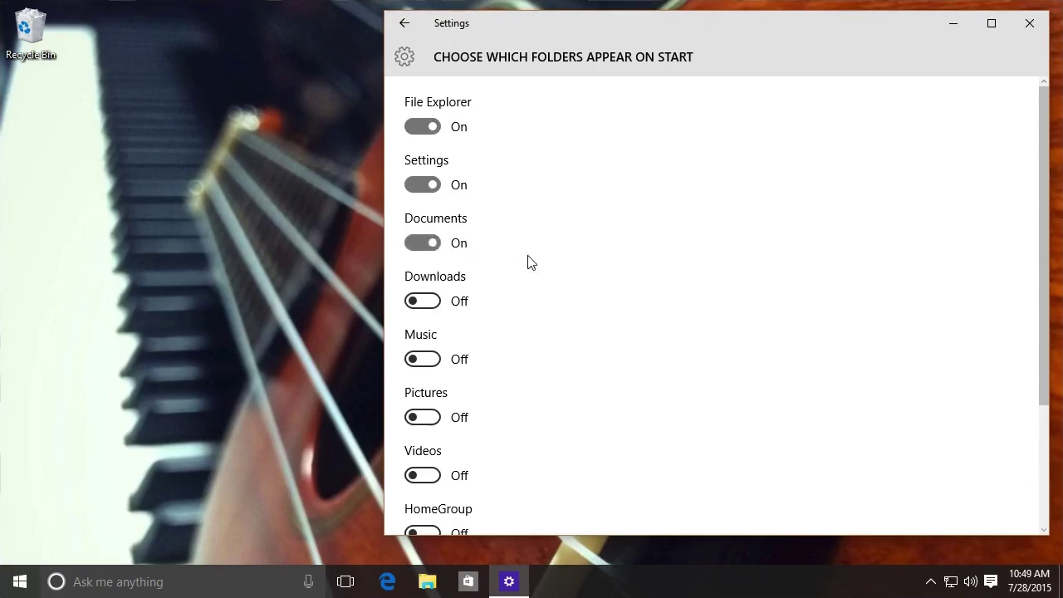
- Review the other folders available for Start and check the Start menu for the Documents entry
scroll(527, 265, "down", 3)
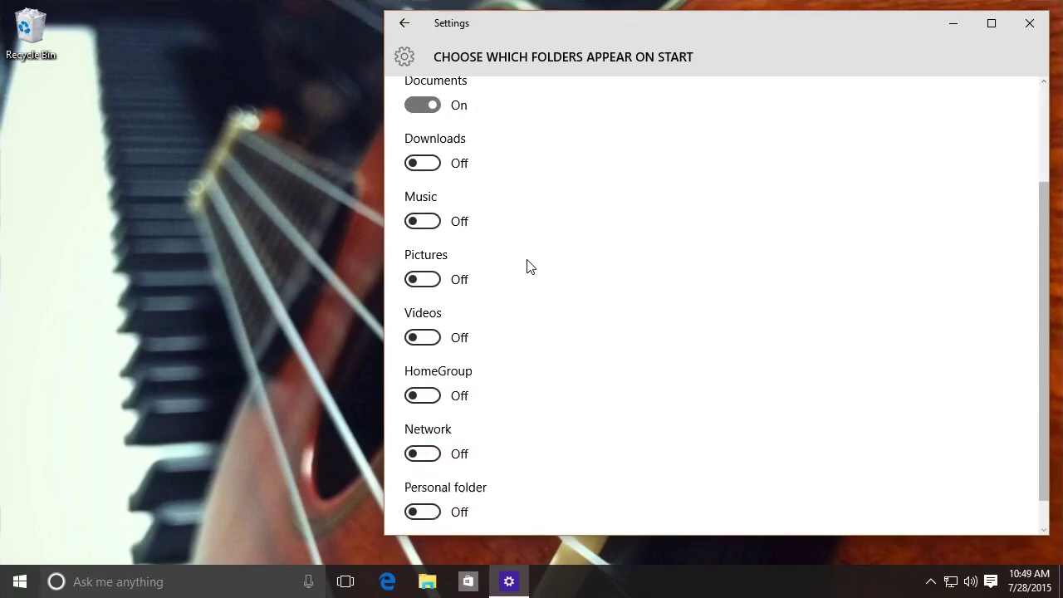
scroll(530, 233, "up", 3)
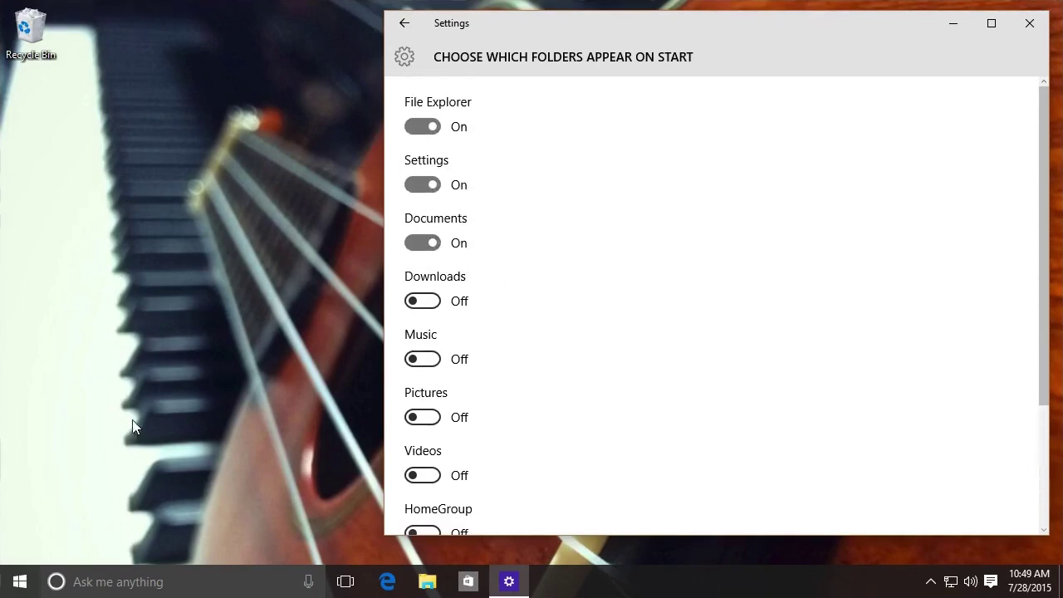
left_click(13, 586)
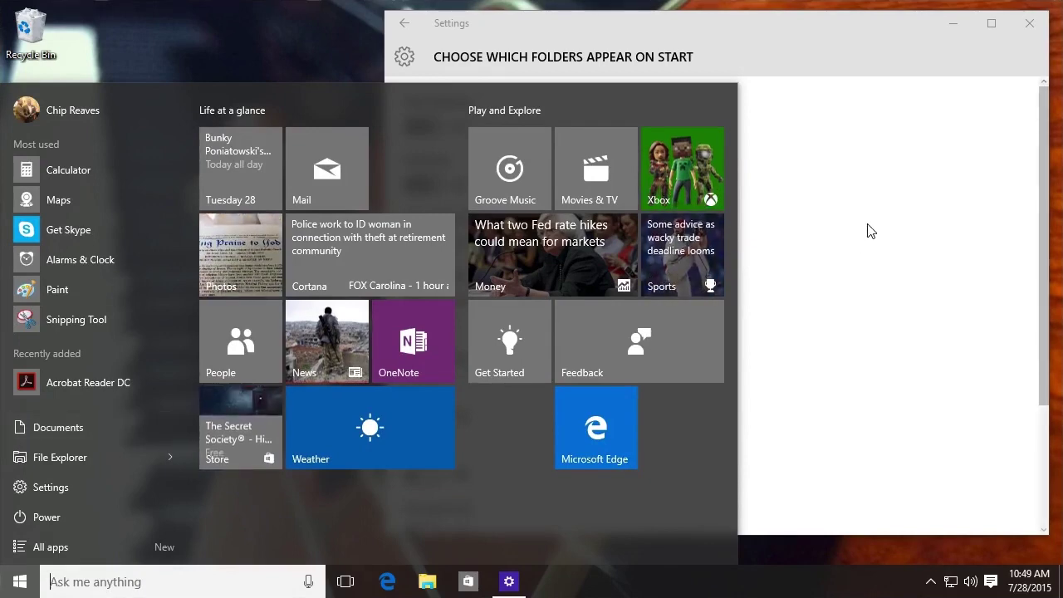
left_click(836, 236)
- Turn on Use Start full screen in the Start settings and open Start to view it
left_click(405, 25)
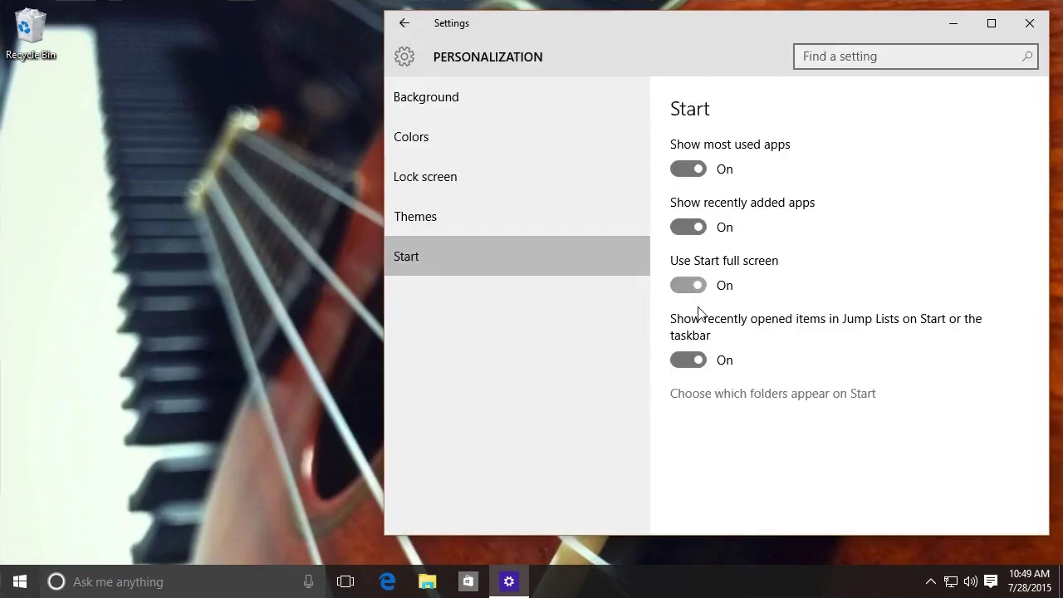
left_click(15, 586)
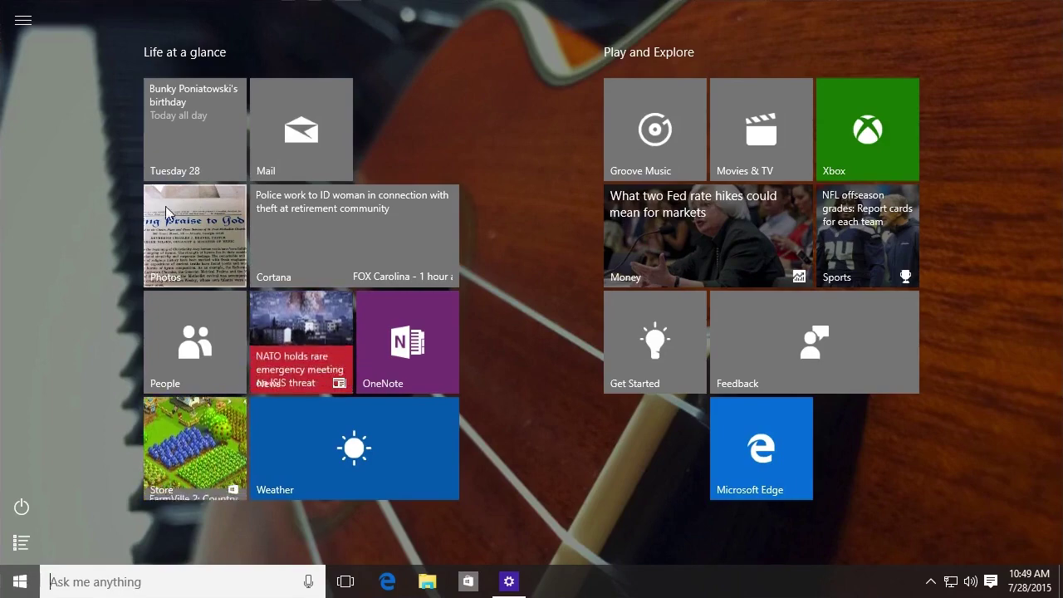
- Turn off Use Start full screen in the Start settings and reopen the Start menu at its regular size
key("super")
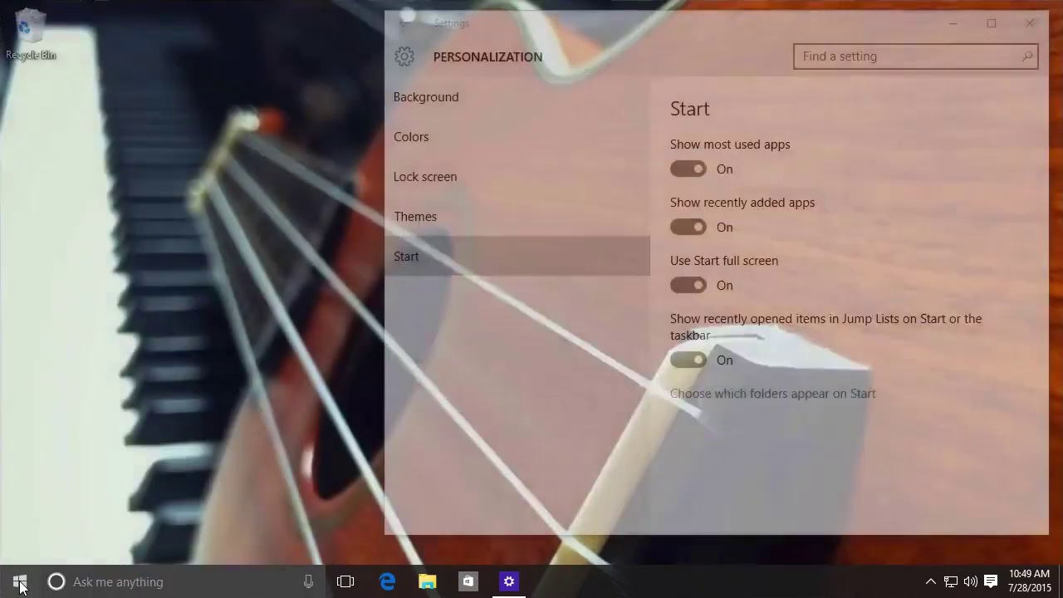
left_click(695, 287)
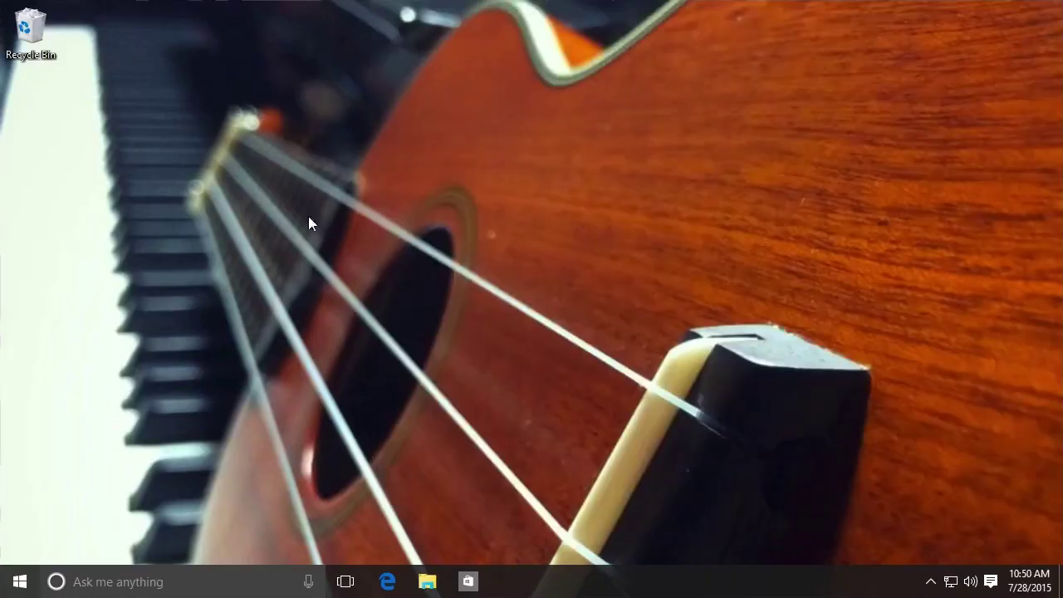
left_click(20, 582)
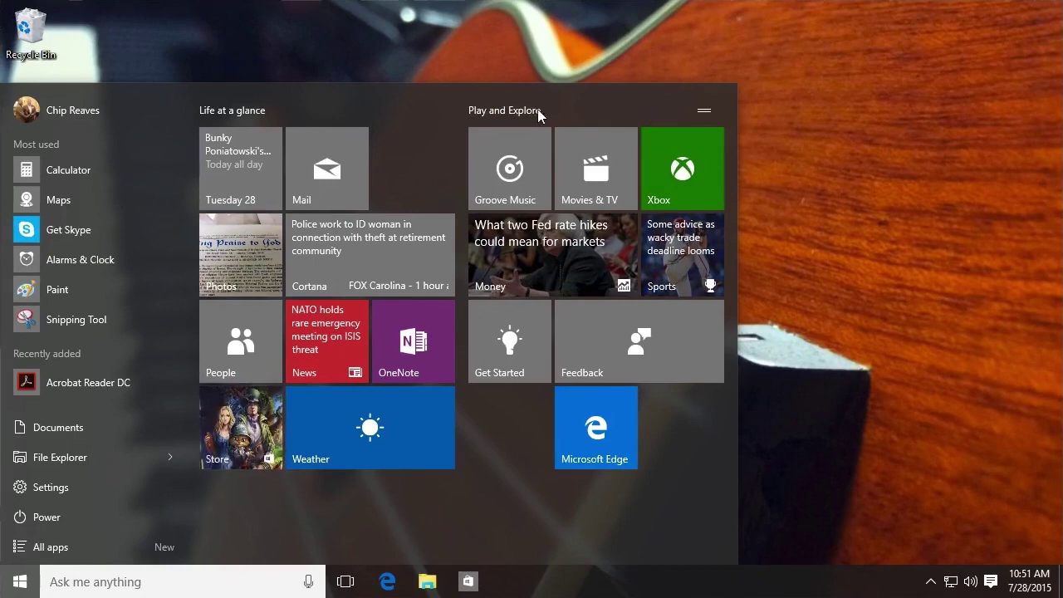
- Rename the Play and Explore tile group in the Start menu as Kids Games
left_click(702, 113)
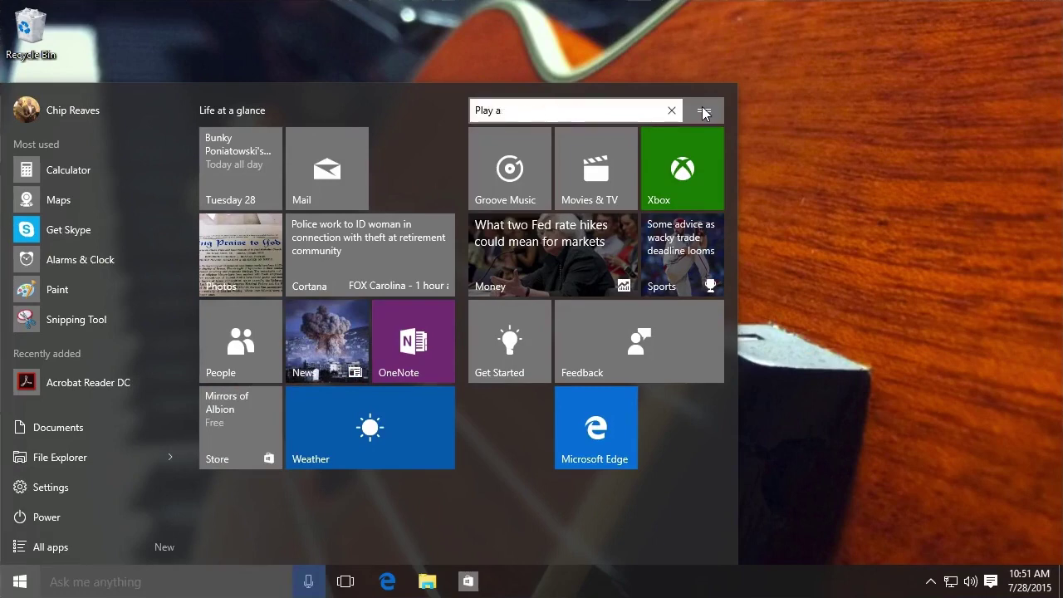
type("Kids Games")
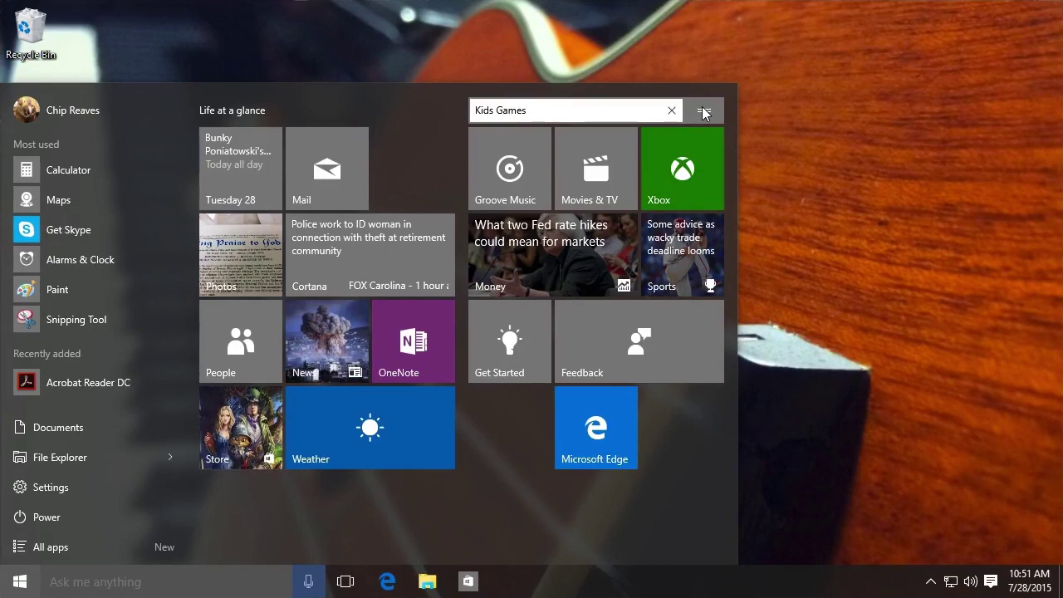
key("Return")
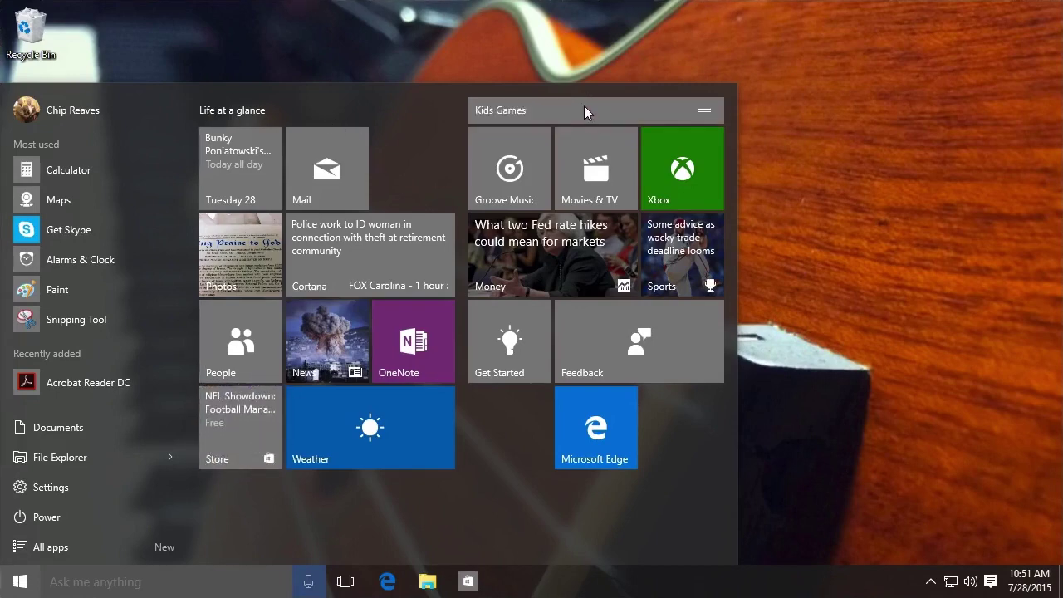
- Place the Kids Games group ahead of Life at a glance, side by side, and move the Groove Music tile next to Mail
left_click_drag(584, 105, 272, 136)
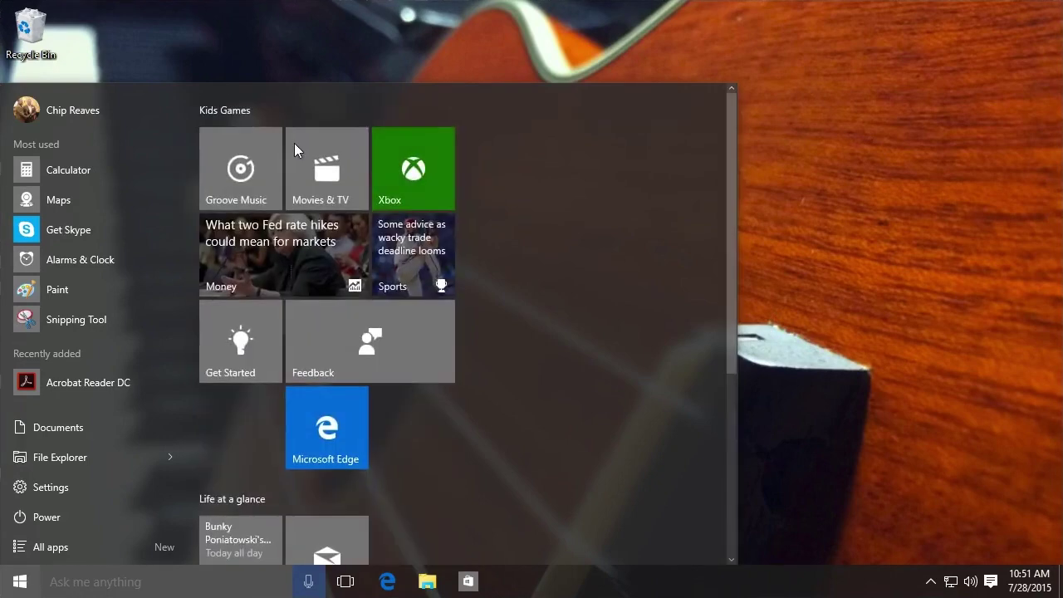
left_click_drag(257, 502, 540, 120)
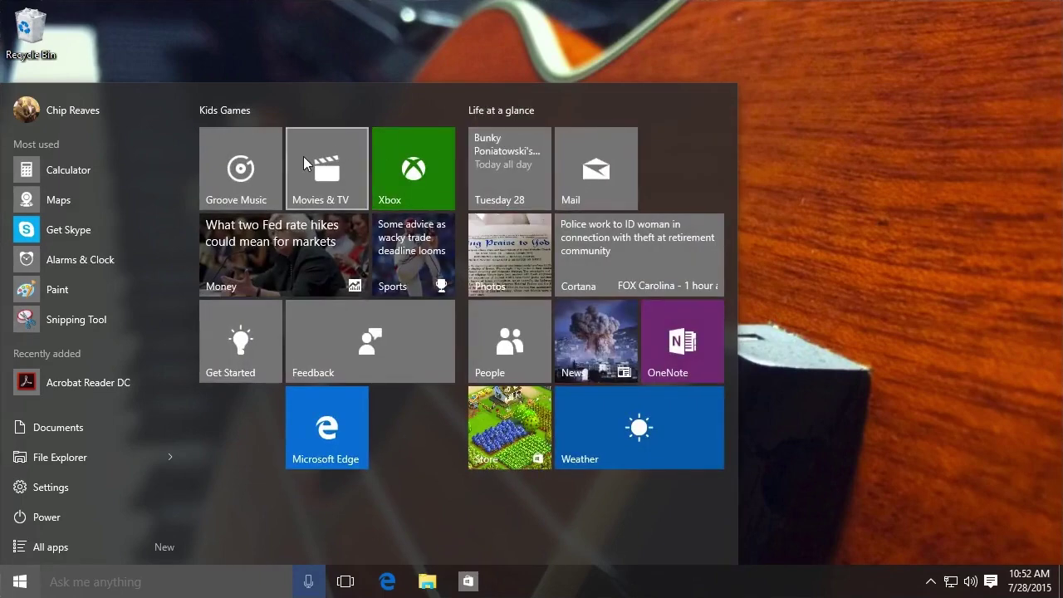
left_click(236, 169)
left_click_drag(309, 204, 655, 172)
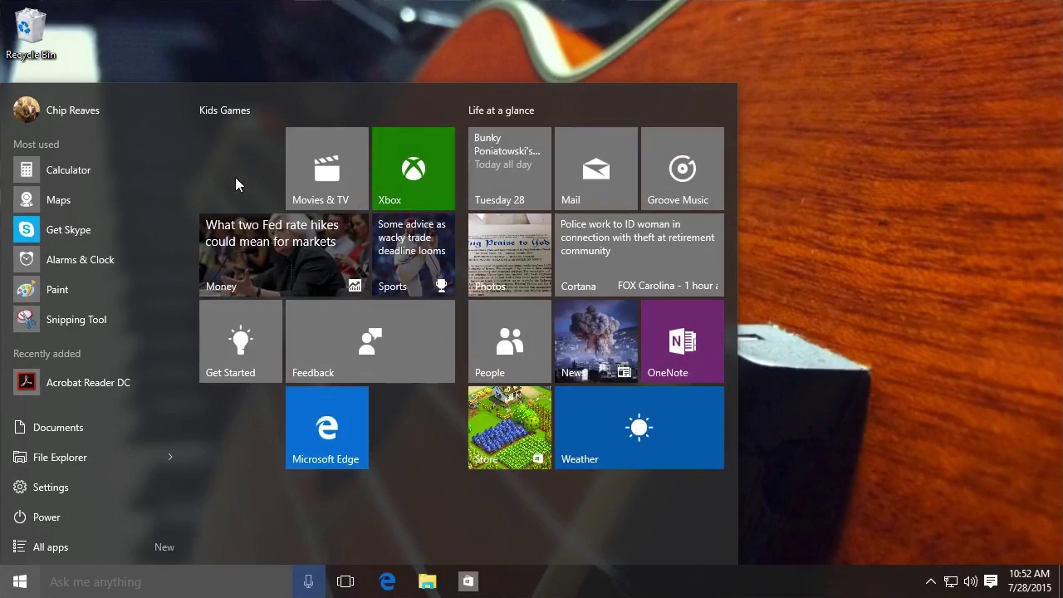
- Try the Wide, Large and Small sizes on the Movies & TV tile
right_click(316, 171)
mouse_move(352, 202)
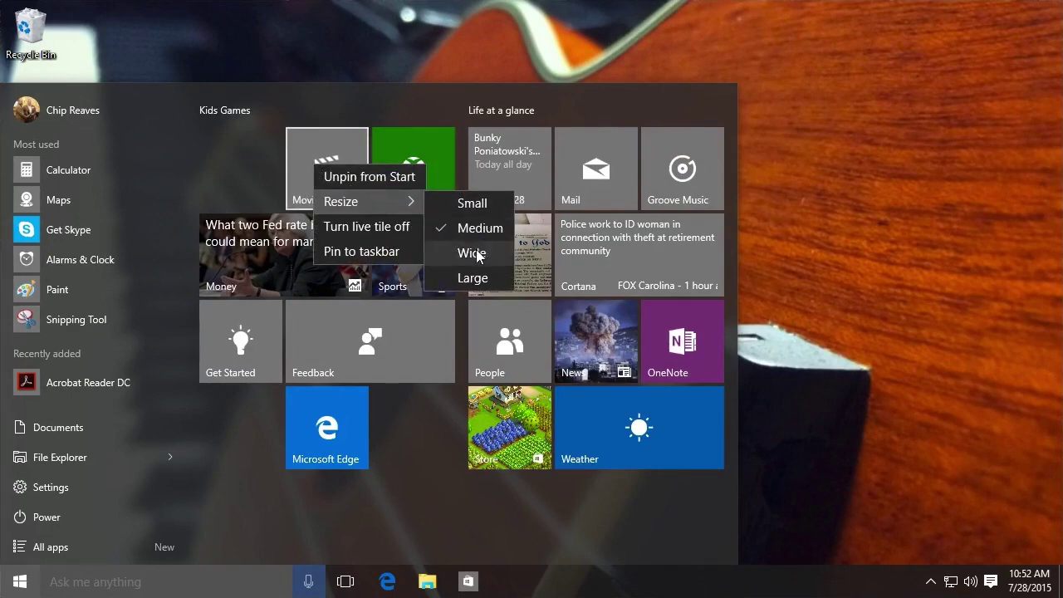
left_click(478, 256)
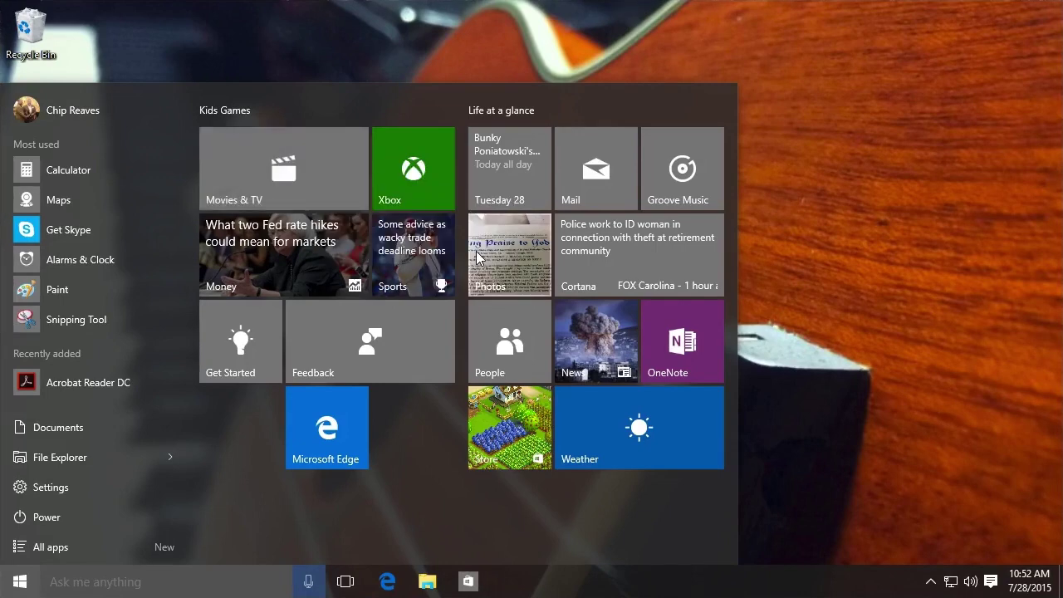
right_click(273, 178)
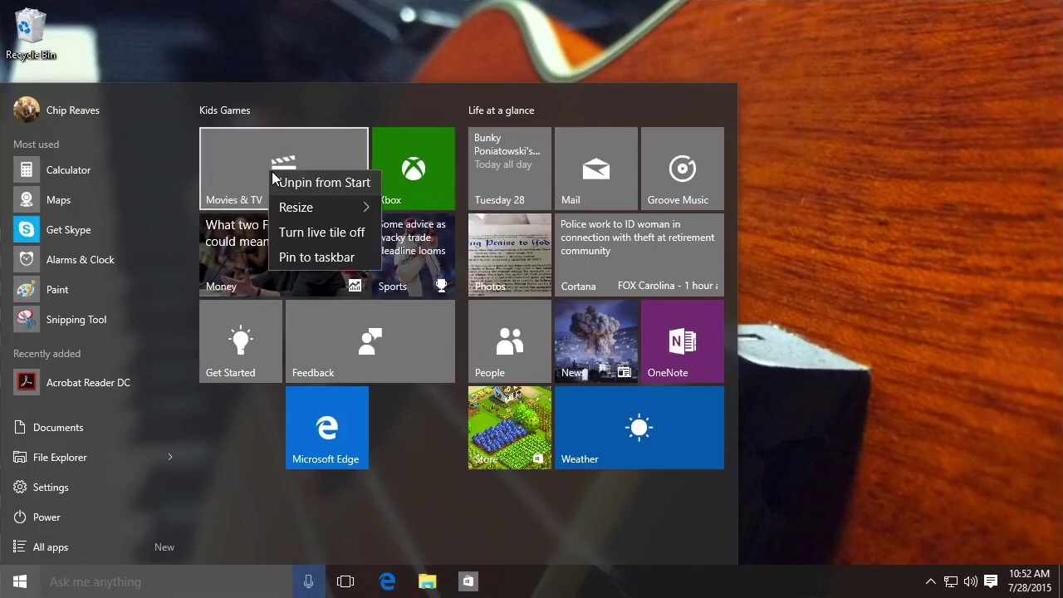
mouse_move(304, 205)
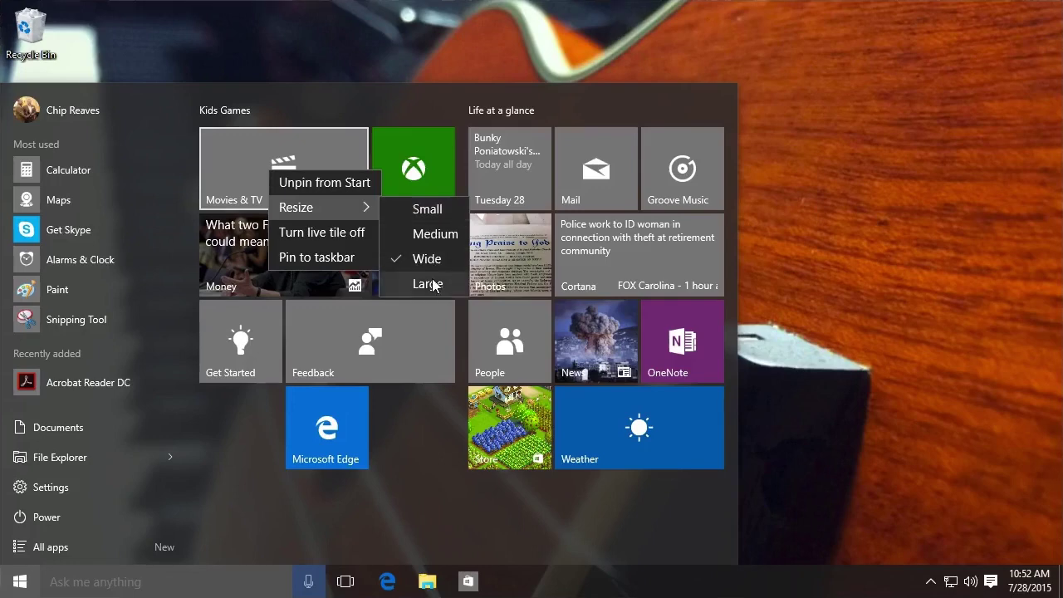
left_click(433, 280)
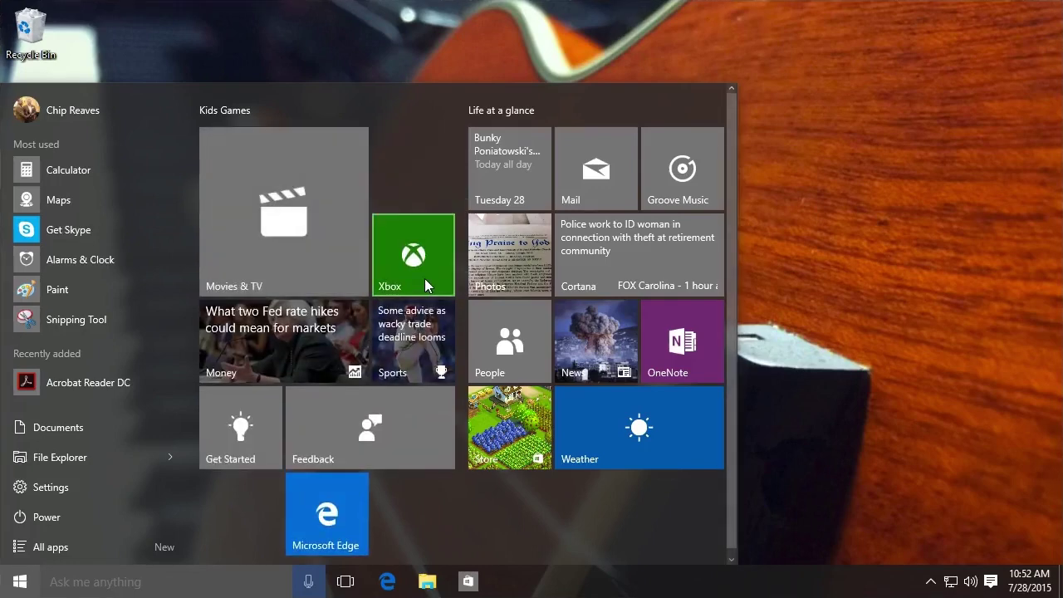
right_click(332, 248)
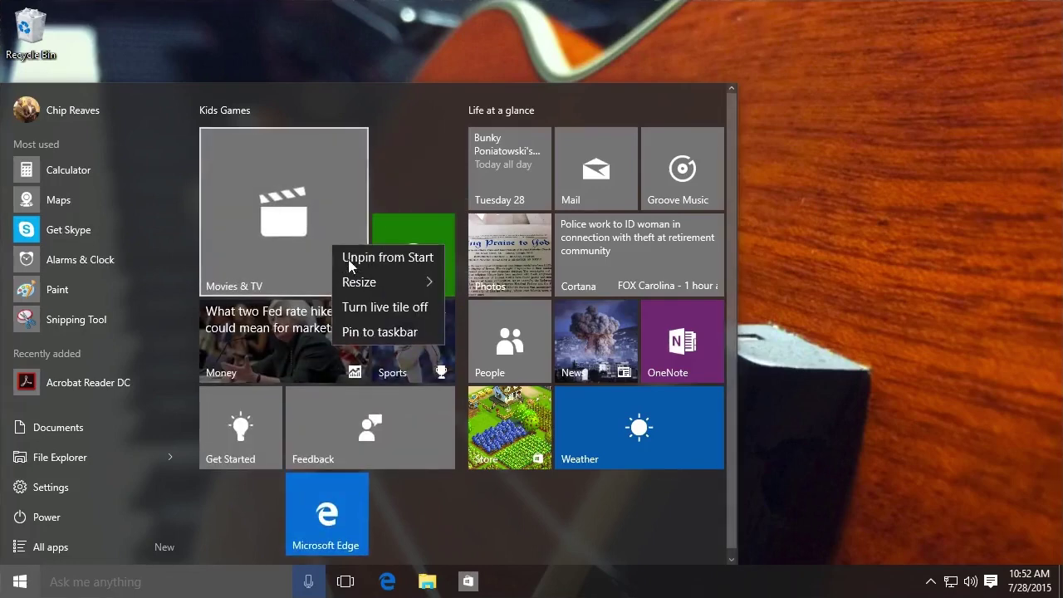
mouse_move(374, 287)
left_click(460, 286)
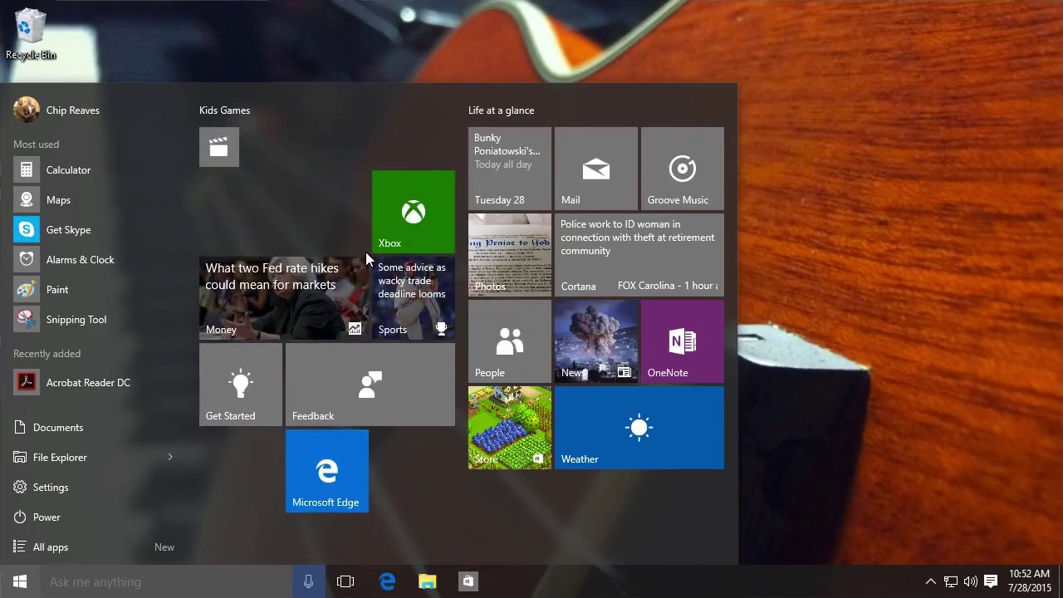
- Resize the Movies & TV tile in the Kids Games group to Wide
right_click(220, 156)
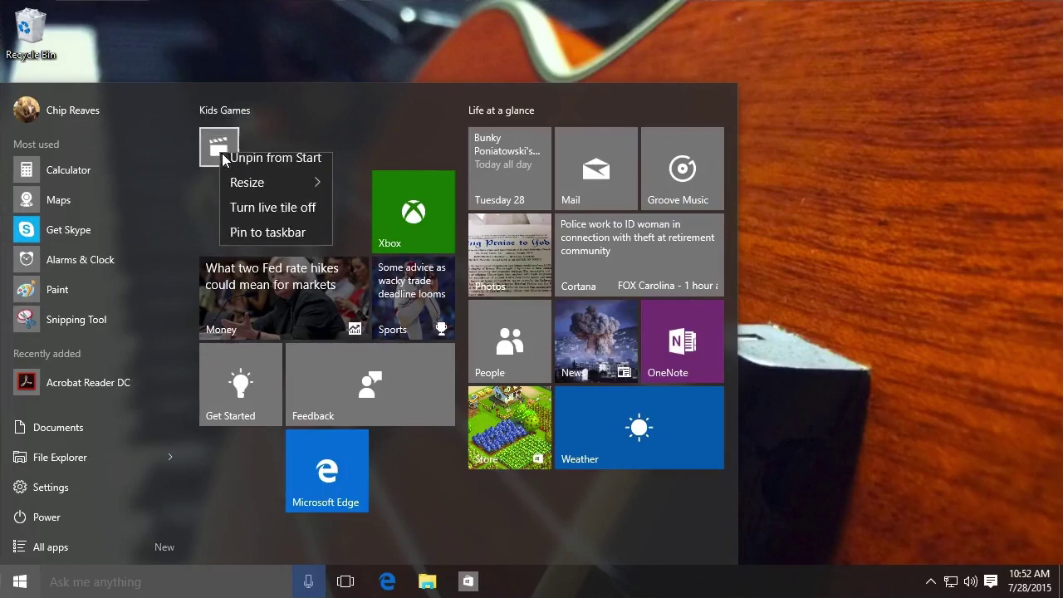
mouse_move(260, 188)
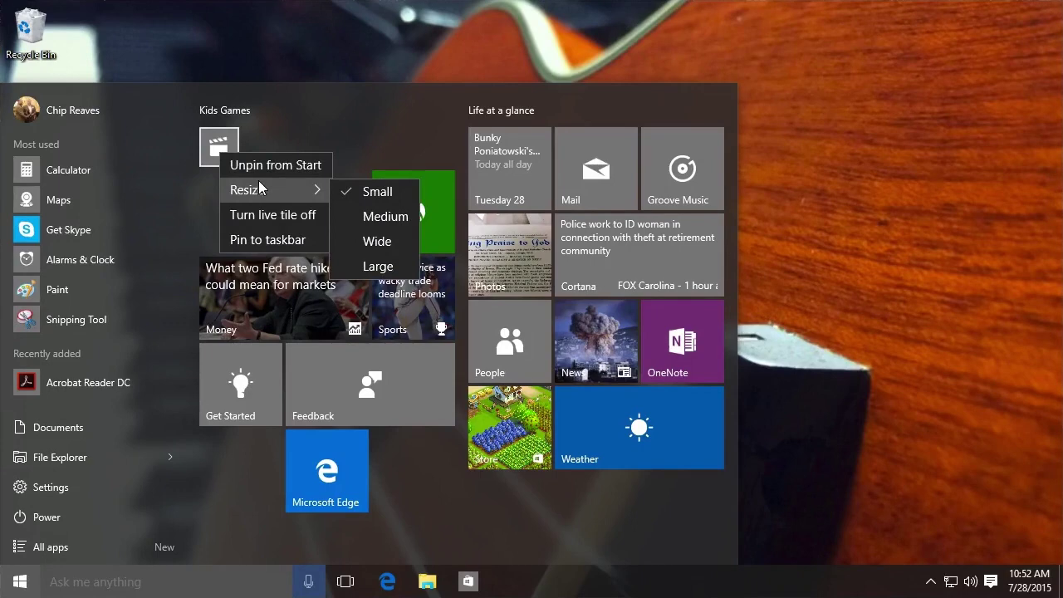
left_click(282, 136)
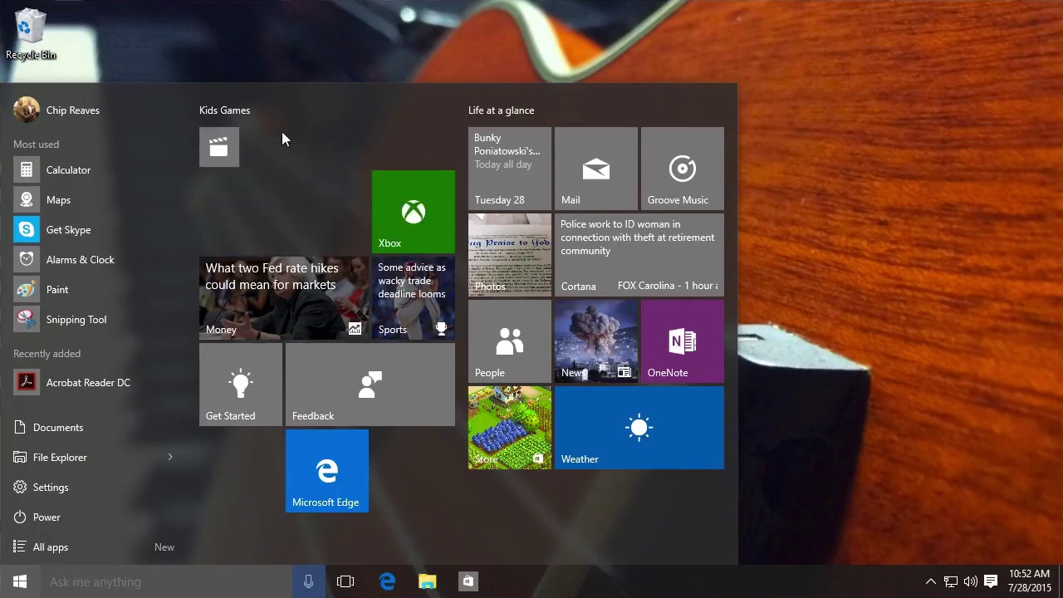
right_click(225, 153)
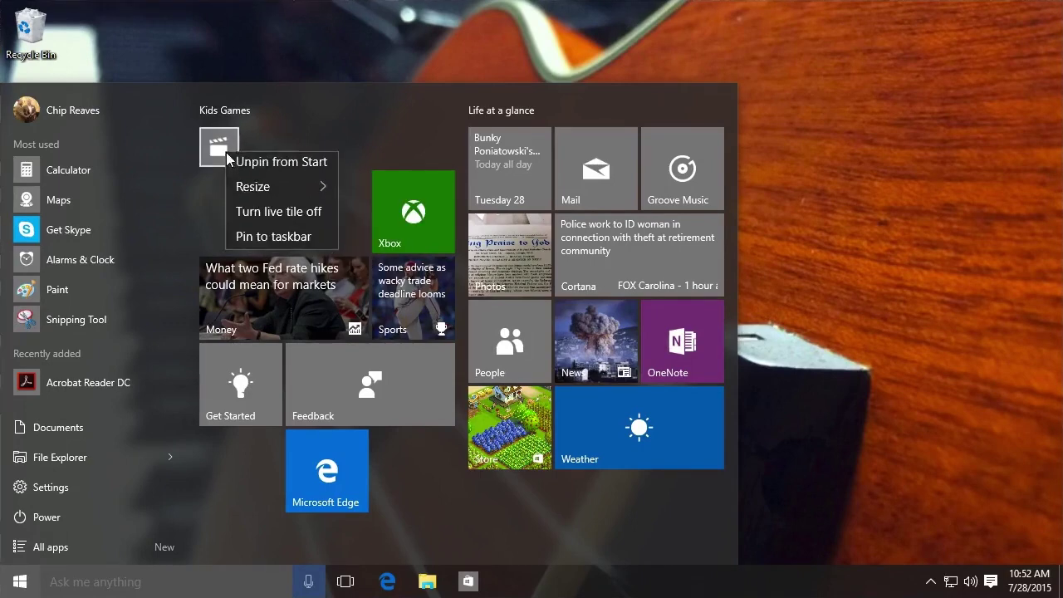
mouse_move(270, 188)
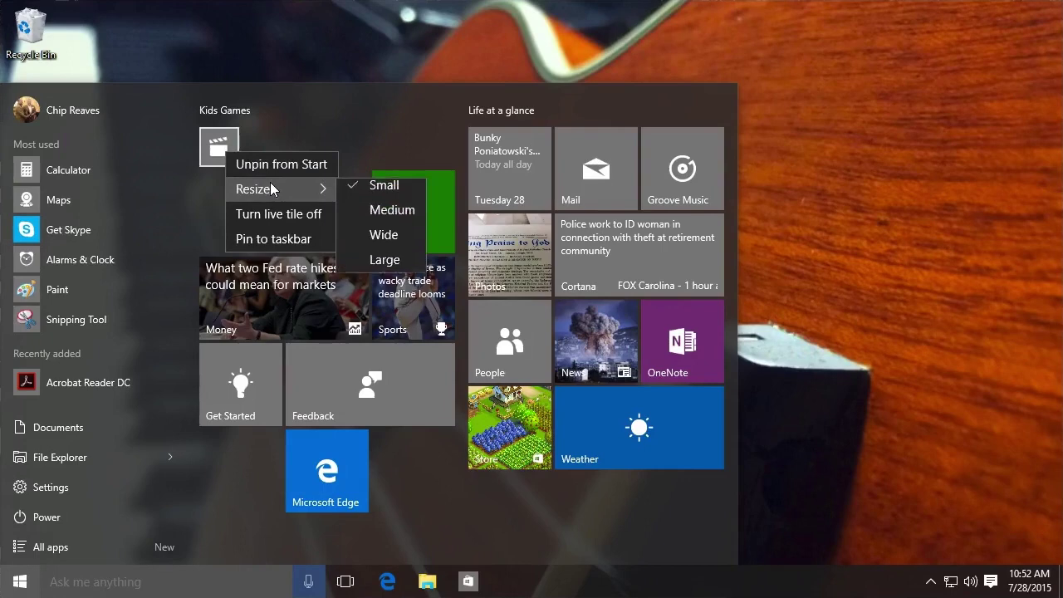
left_click(382, 241)
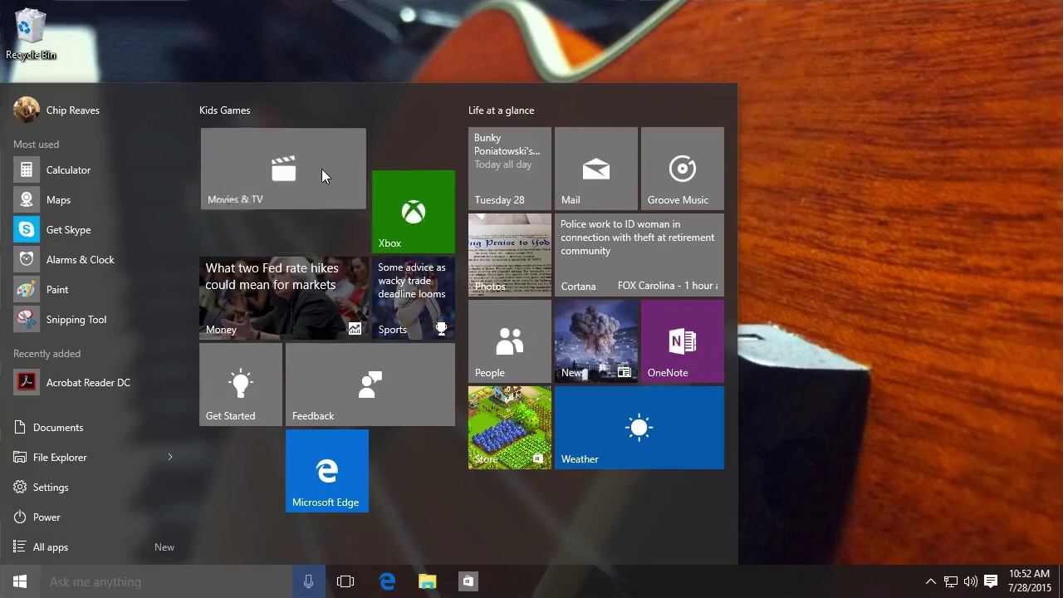
- Review the Movies & TV tile's options and turn off the live tile for Money
right_click(322, 170)
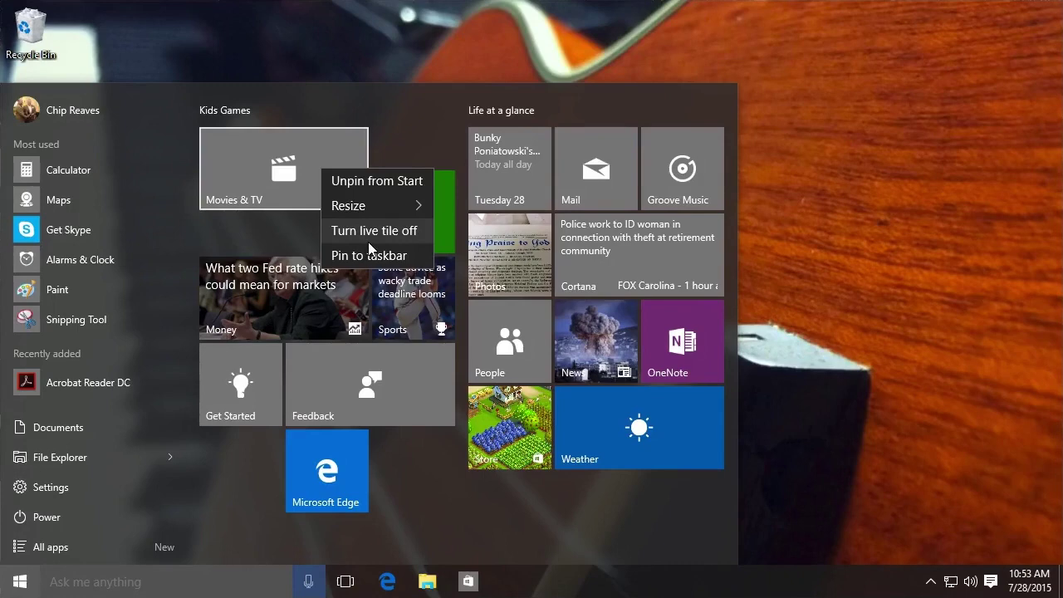
left_click(252, 226)
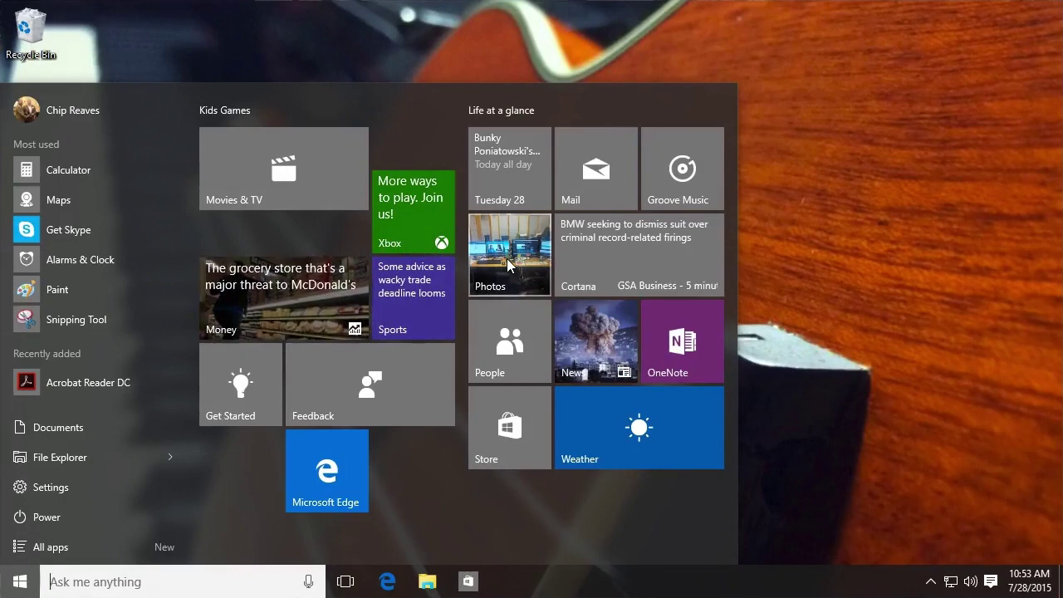
right_click(289, 286)
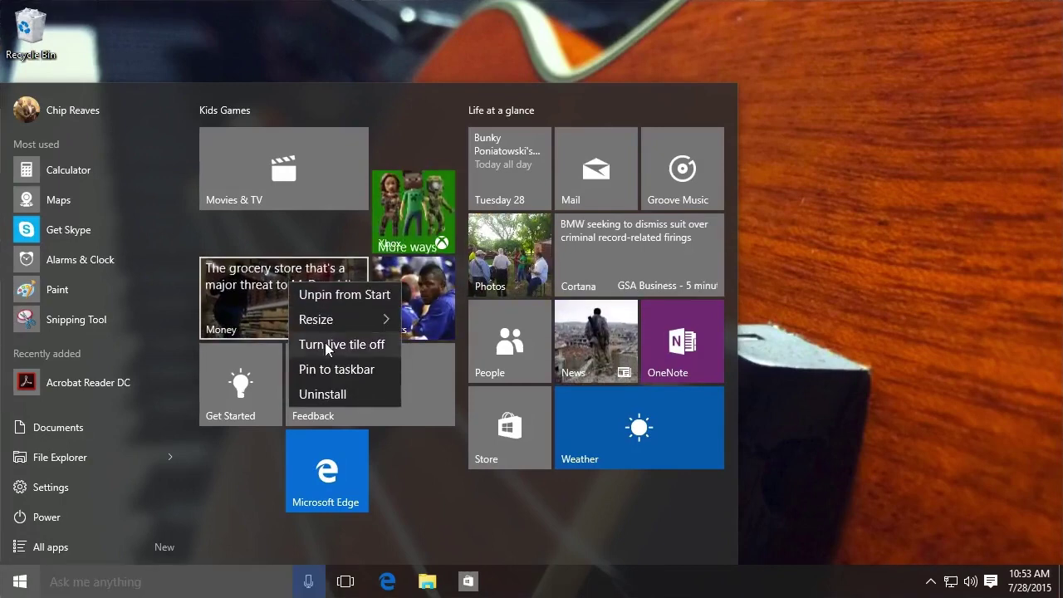
left_click(325, 344)
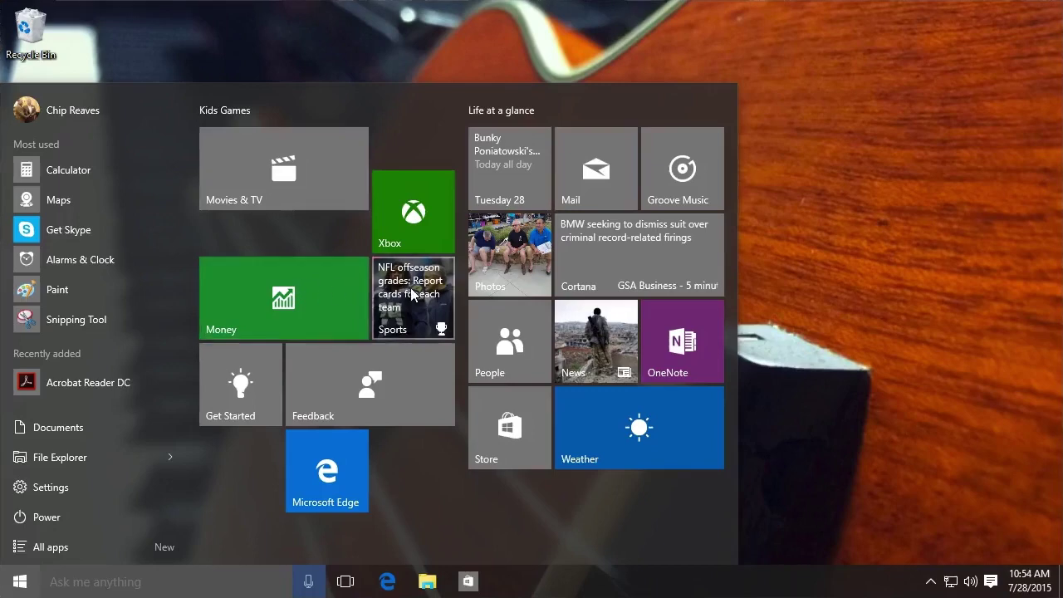
- Add Calculator from the full app list to the Kids Games group, between the Movies & TV and Money tiles
left_click(32, 548)
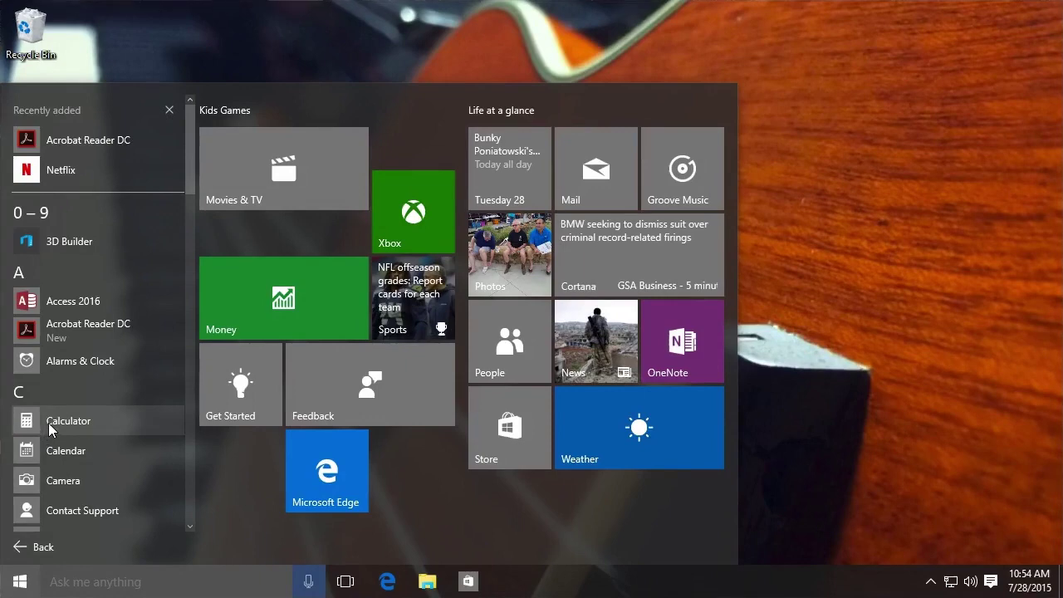
left_click_drag(48, 422, 282, 235)
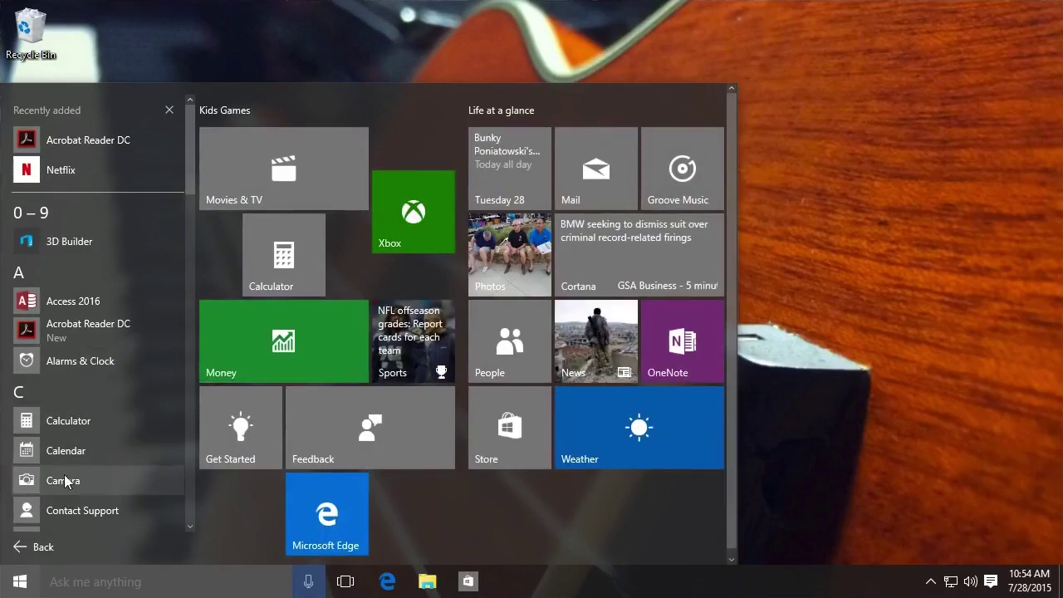
- Find Excel 2016 in the full app list and pin it to Start
scroll(64, 475, "down", 1)
scroll(64, 474, "down", 2)
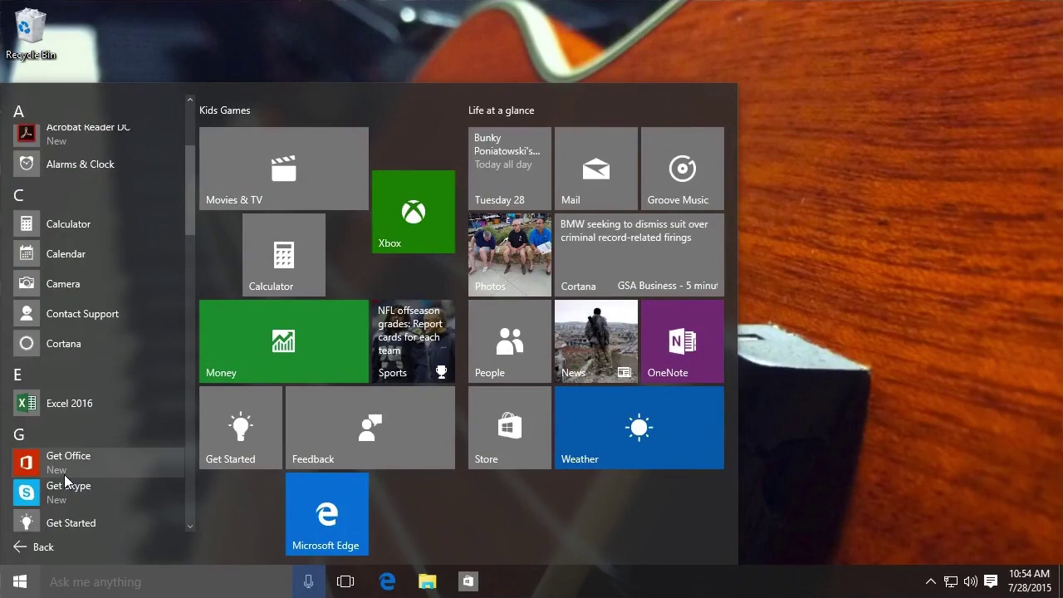
scroll(65, 480, "down", 2)
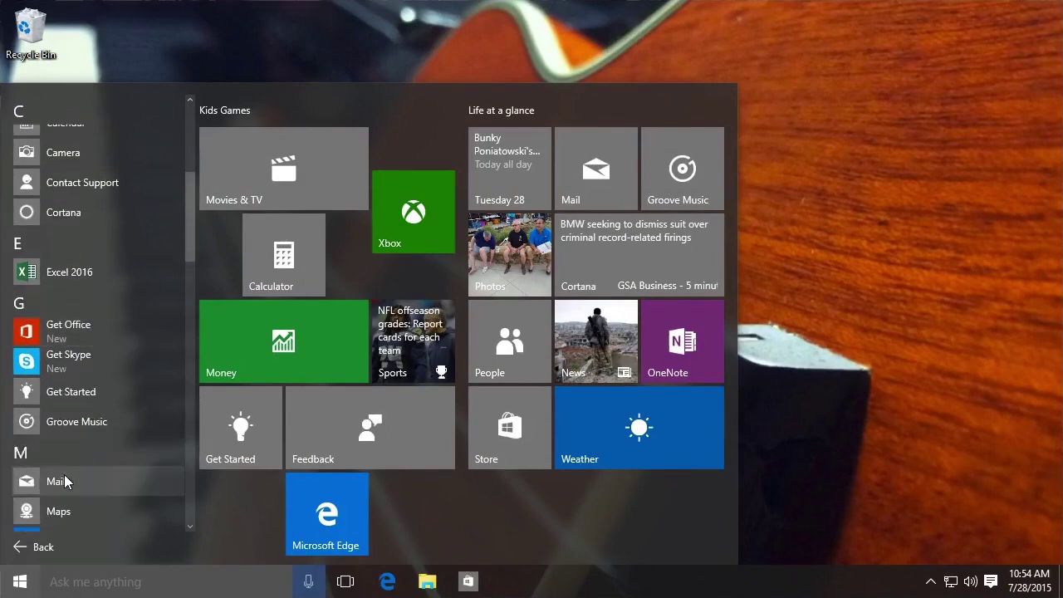
right_click(61, 273)
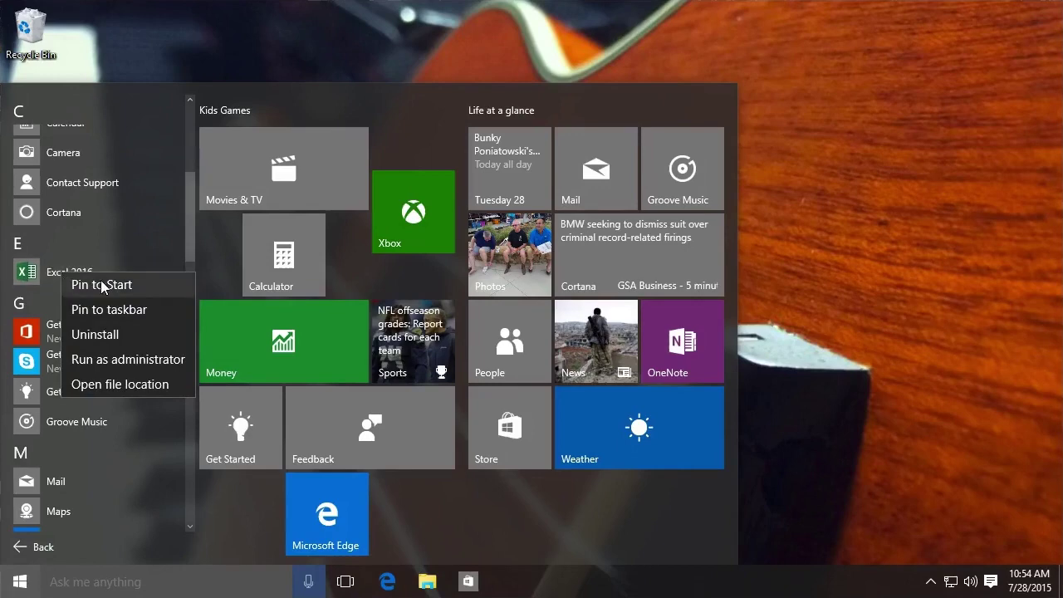
left_click(102, 285)
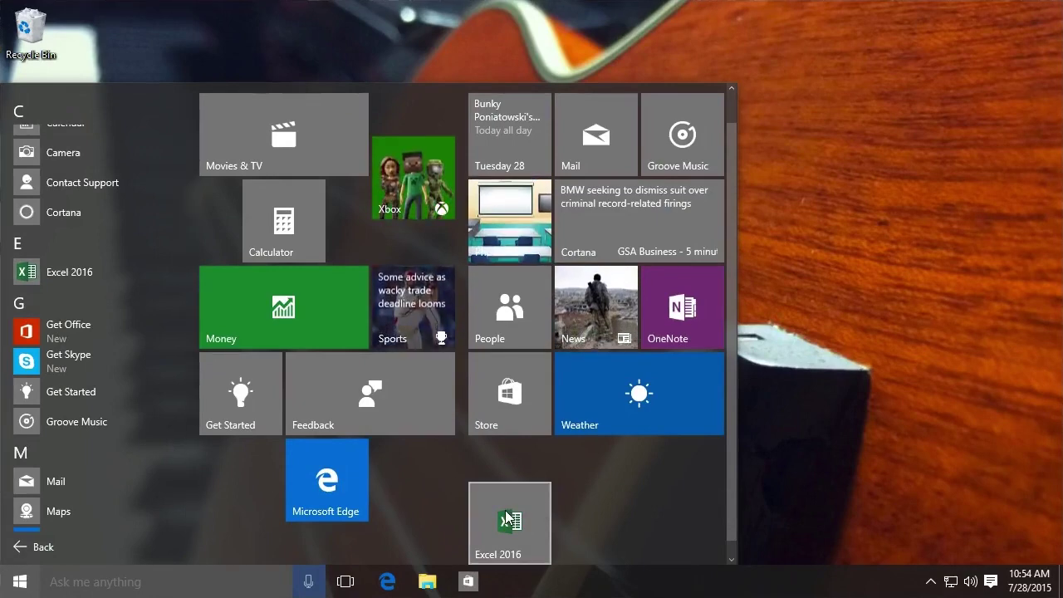
- Pin Get Skype and Get Office from the app list to Start
right_click(28, 365)
left_click(62, 373)
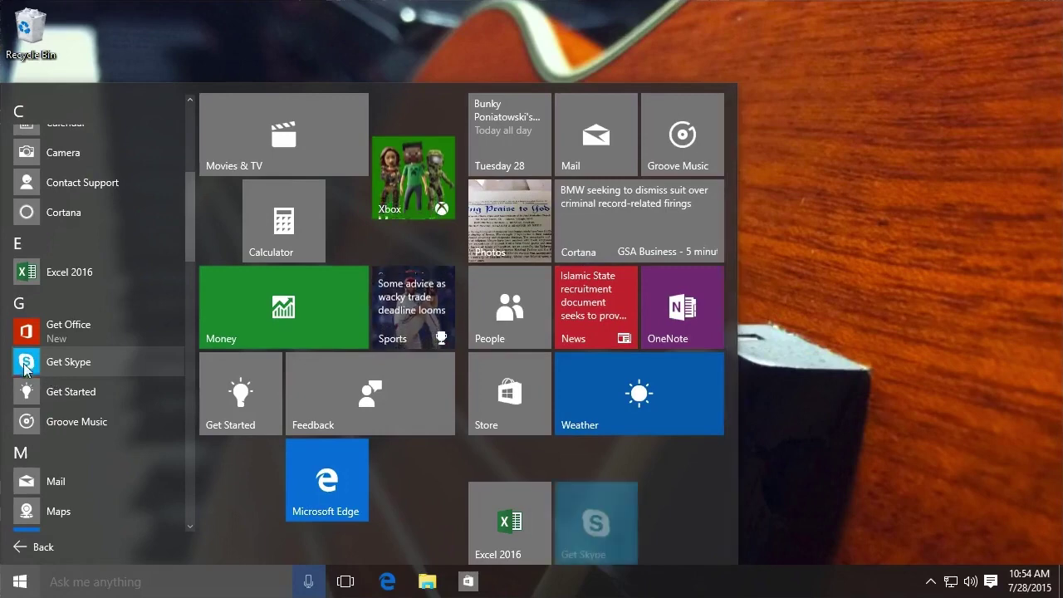
right_click(36, 341)
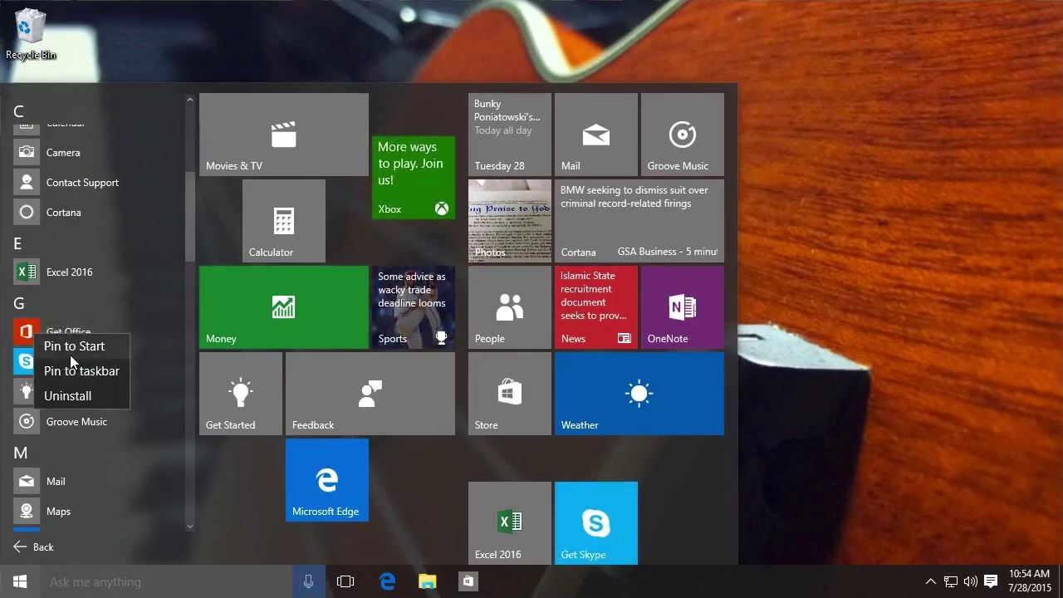
left_click(69, 363)
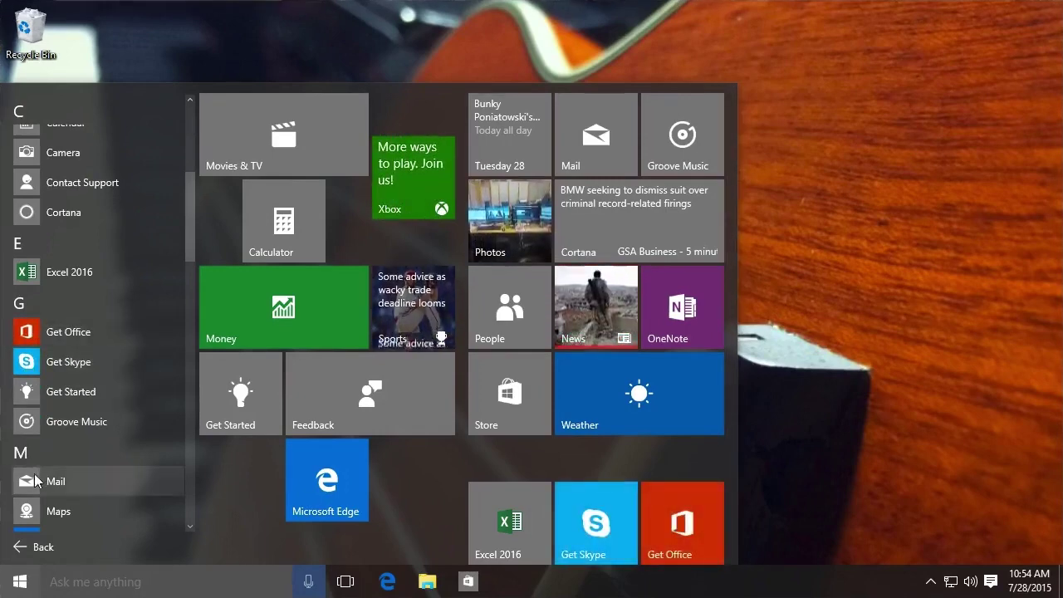
- Pin Microsoft Solitaire Collection from the full app list to Start and look over the tile groups
scroll(29, 496, "down", 3)
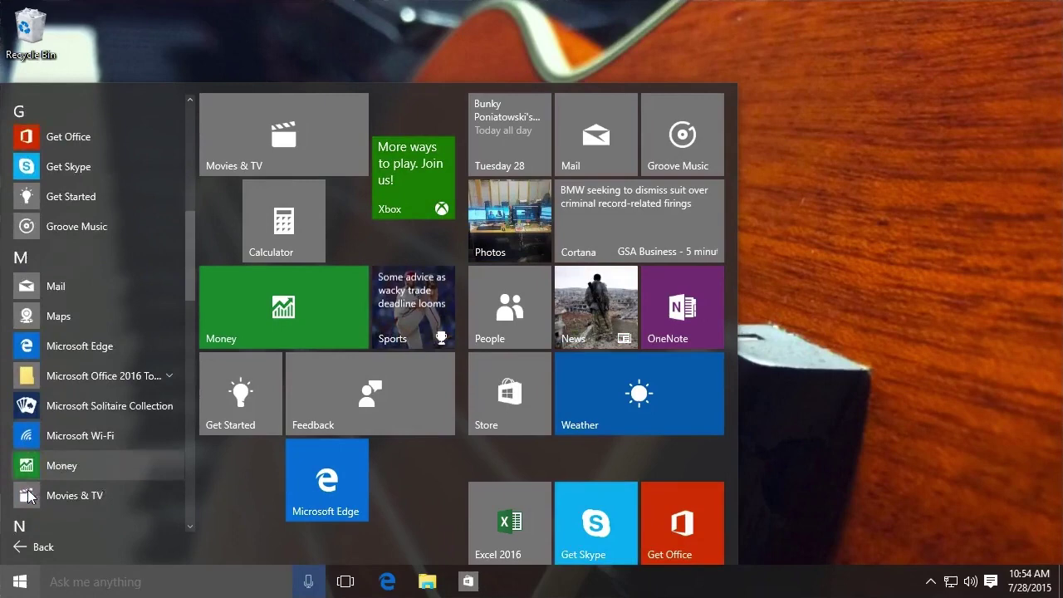
right_click(39, 403)
left_click(64, 418)
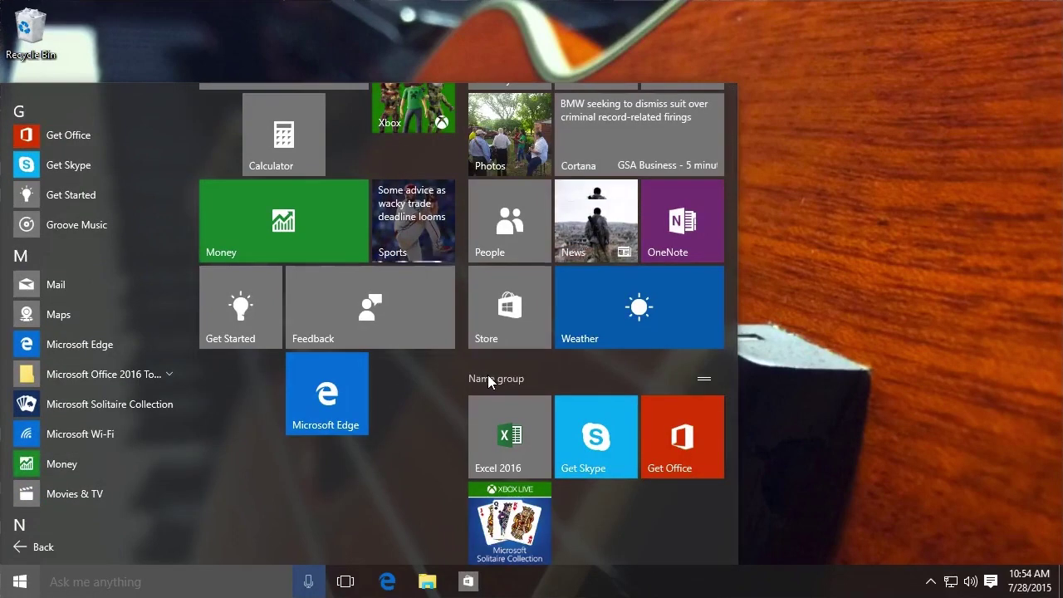
scroll(519, 375, "up", 2)
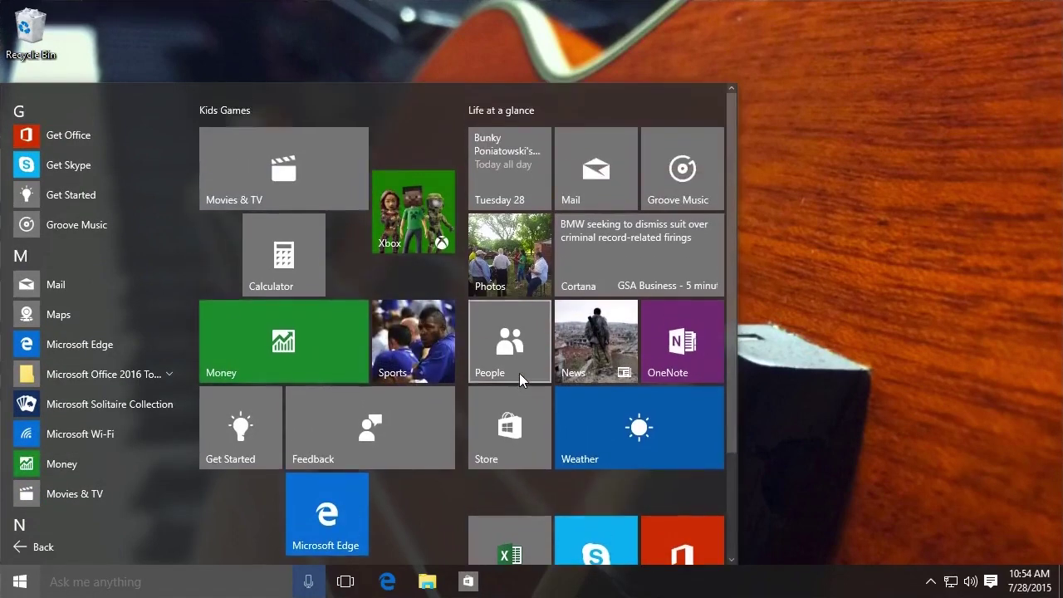
scroll(519, 375, "down", 2)
scroll(522, 380, "up", 2)
scroll(522, 380, "down", 2)
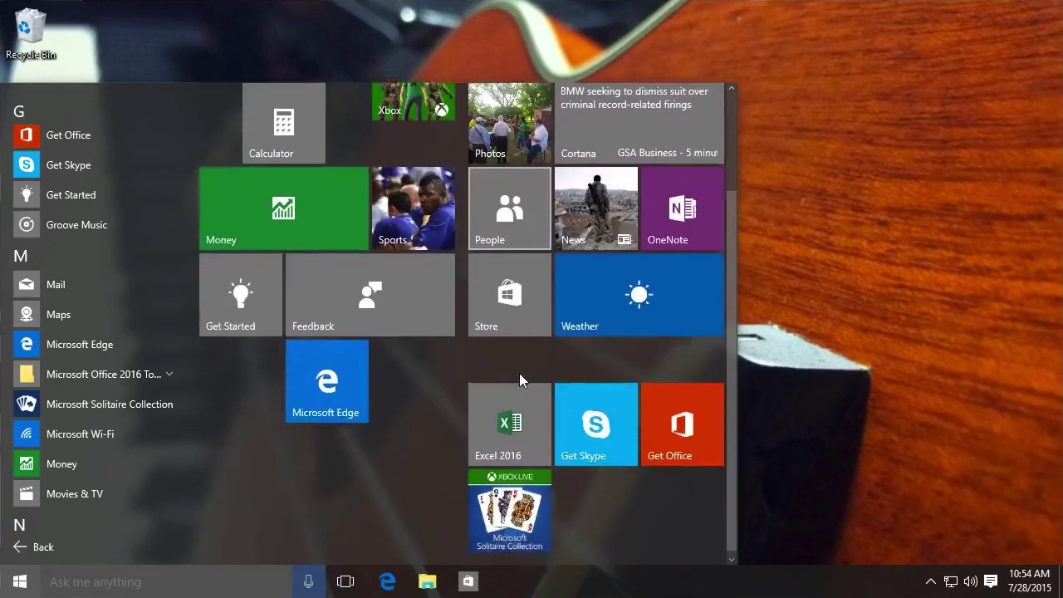
scroll(521, 380, "up", 2)
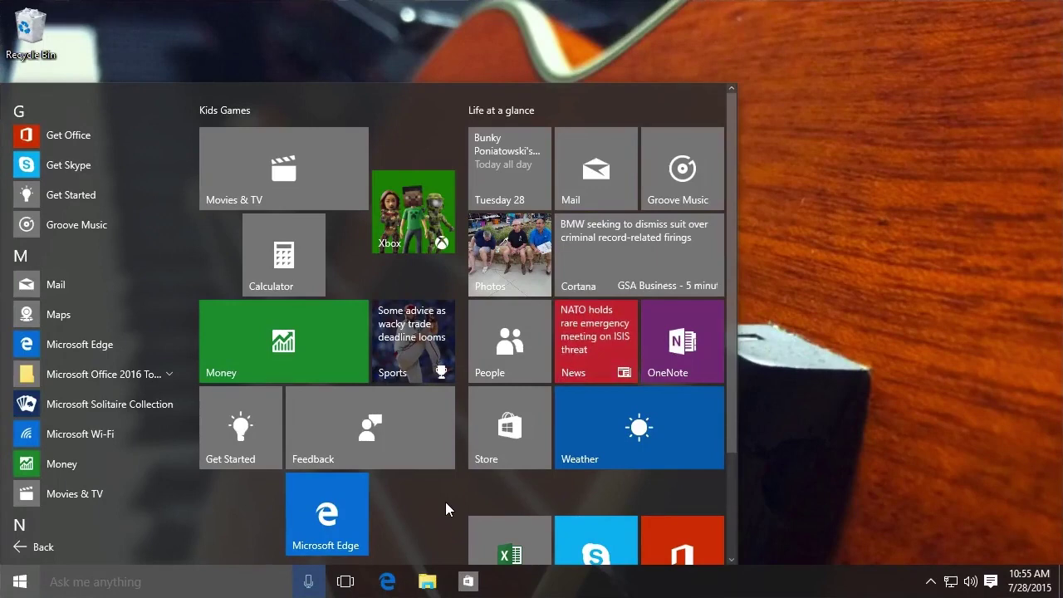
- Check the Microsoft Solitaire Collection tile's options and pin the app to the taskbar from the full app list
scroll(445, 502, "down", 5)
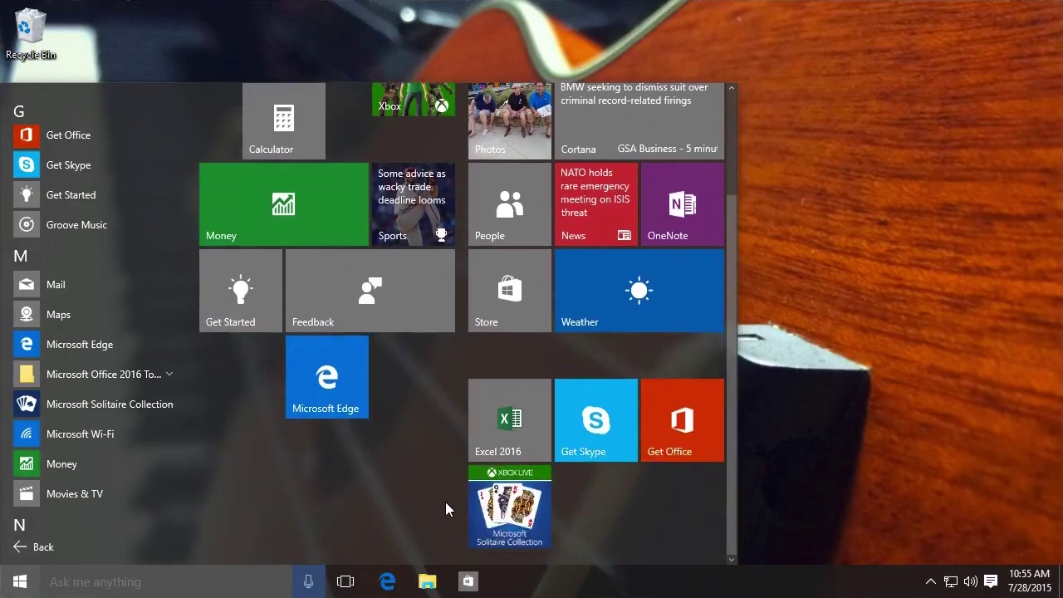
right_click(513, 501)
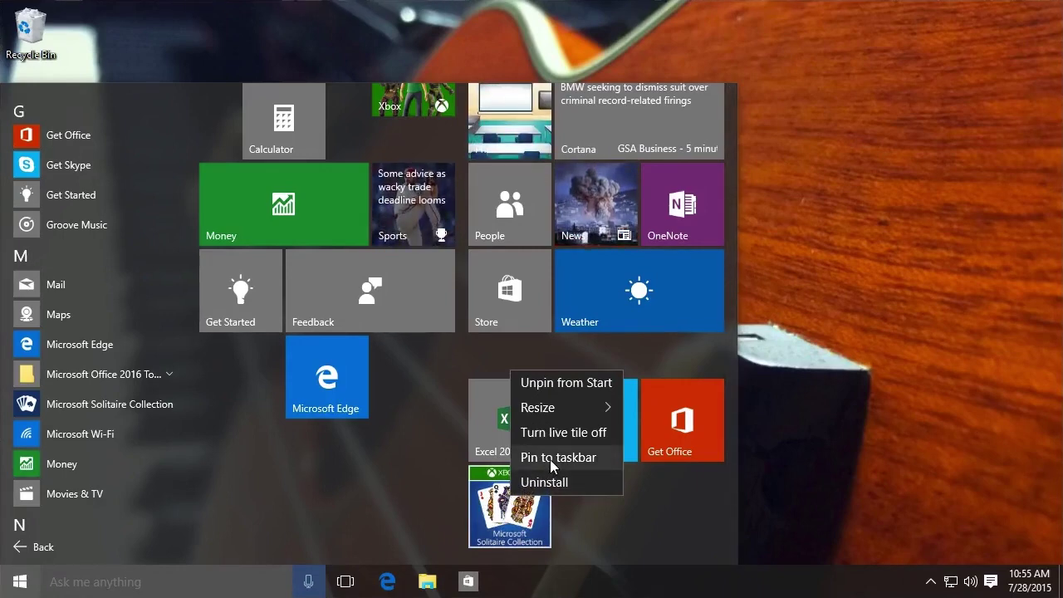
right_click(117, 405)
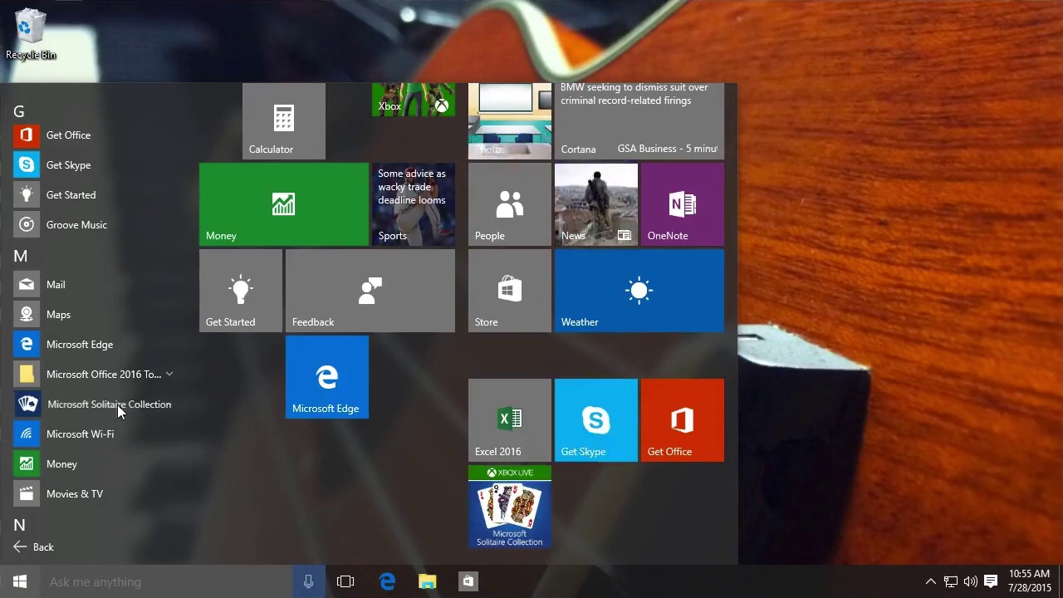
right_click(117, 405)
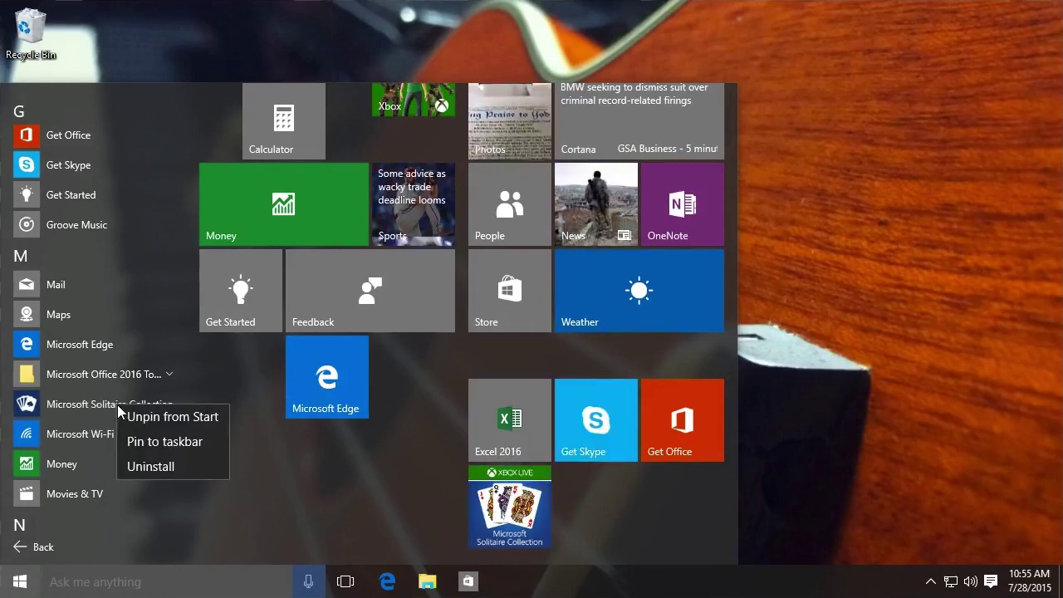
left_click(172, 438)
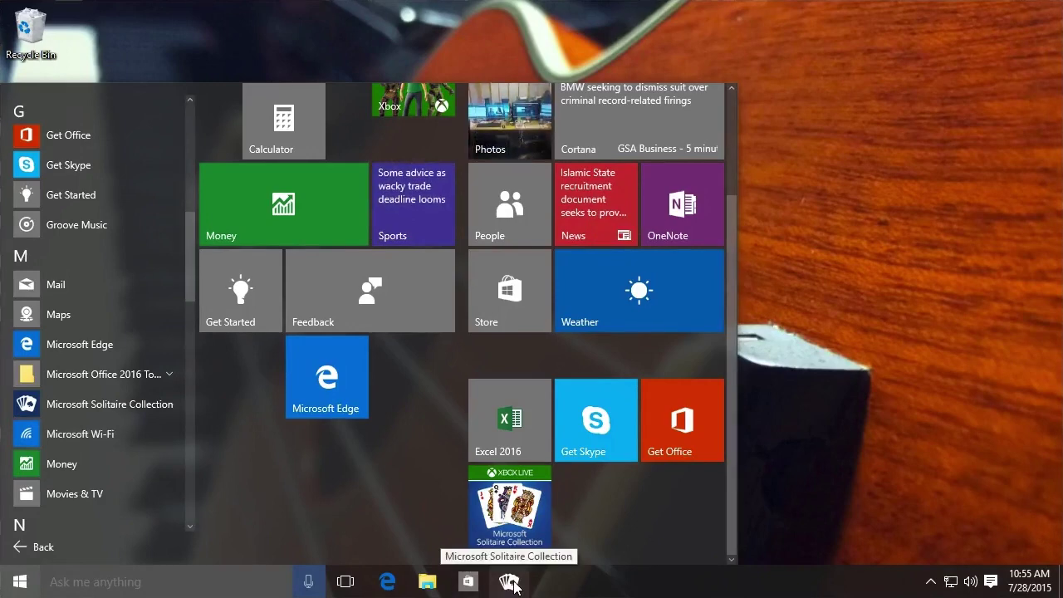
- Close the Start menu and launch Microsoft Solitaire Collection from the taskbar
left_click(862, 284)
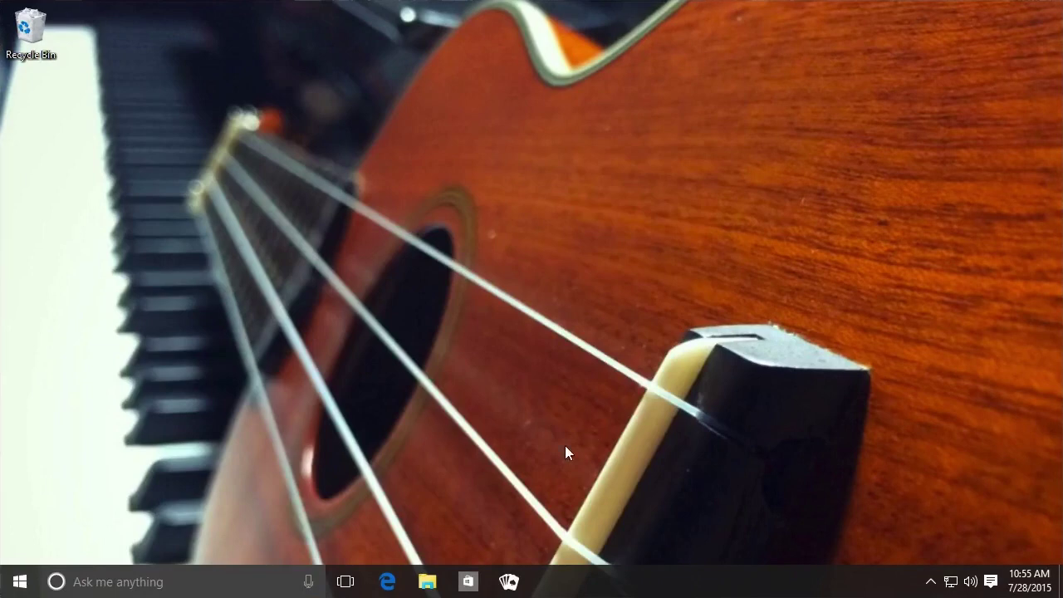
left_click(510, 582)
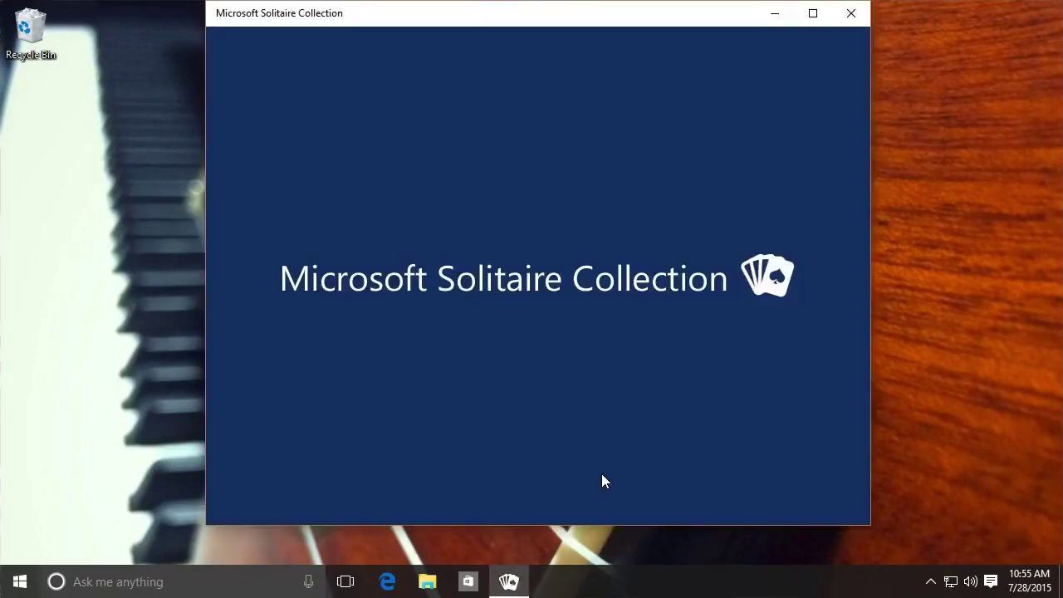